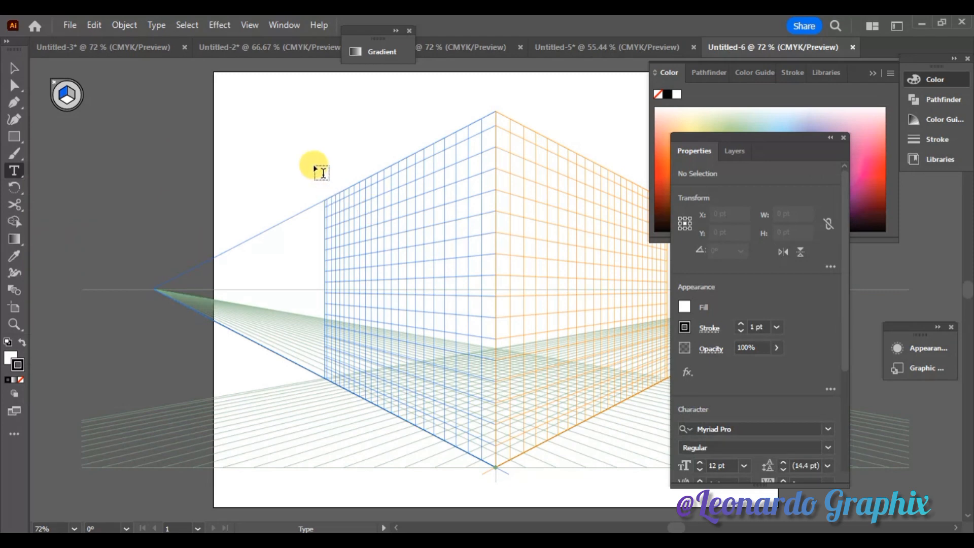
Add the text "LEONARDO GRAPHIX" near the upper part of the artboard and enlarge it to about 432 pt wide.
left_click(315, 162)
type("Le")
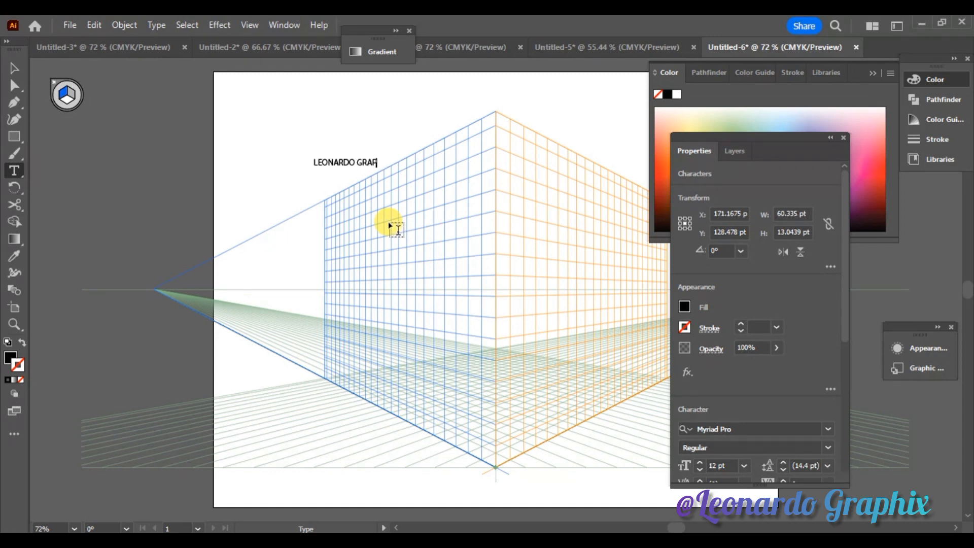
left_click(14, 68)
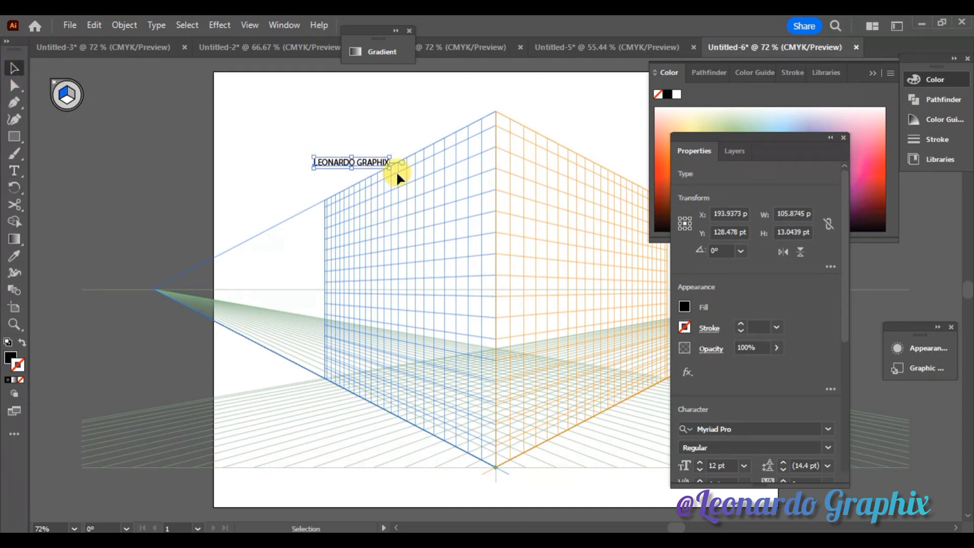
left_click_drag(391, 166, 616, 237)
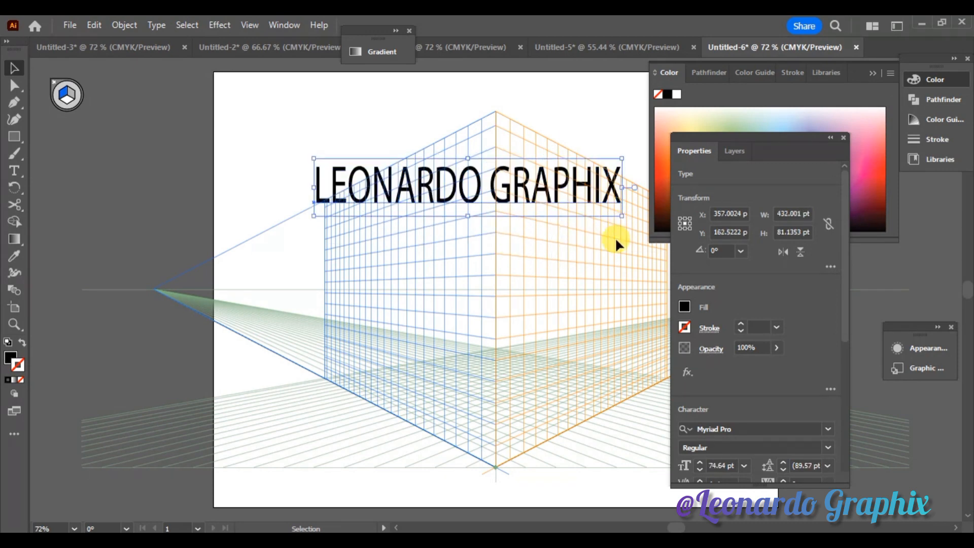
Set the text's font to Vampire Wars.
left_click(828, 428)
left_click(844, 518)
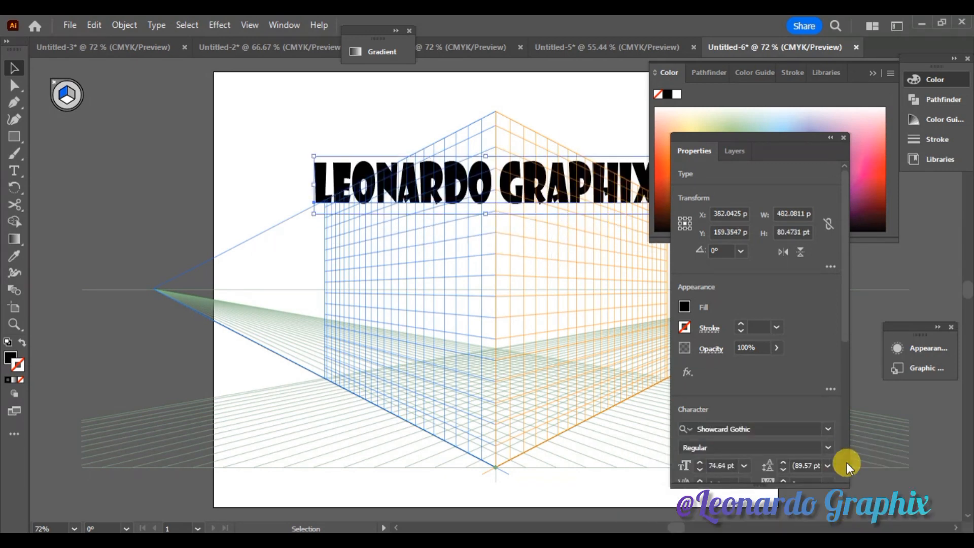
scroll(843, 347, "down", 3)
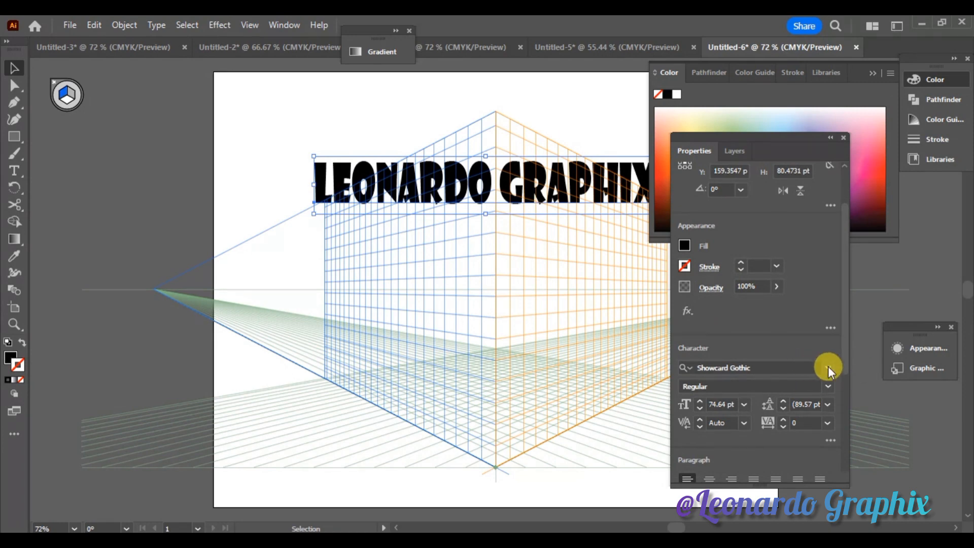
left_click(828, 366)
left_click(860, 483)
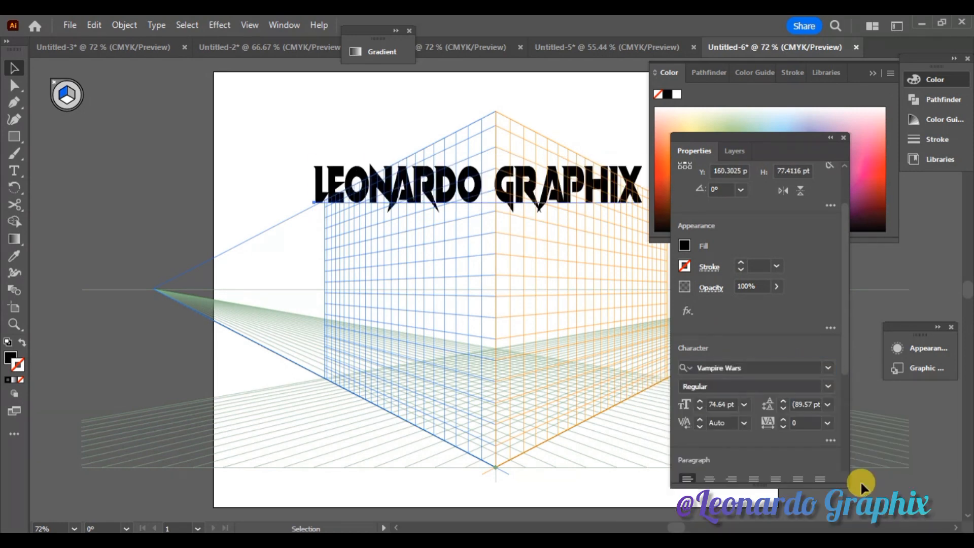
Fit the text at about 78 pt across both wall grids and convert it to outlines.
left_click_drag(467, 213, 481, 281)
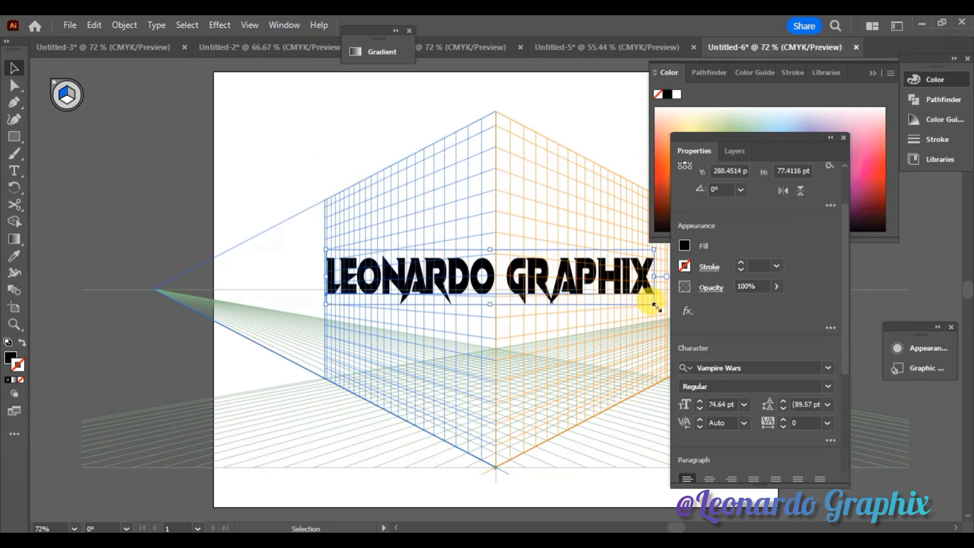
mouse_move(656, 306)
left_mouse_down()
mouse_move(645, 297)
mouse_move(653, 312)
left_mouse_up()
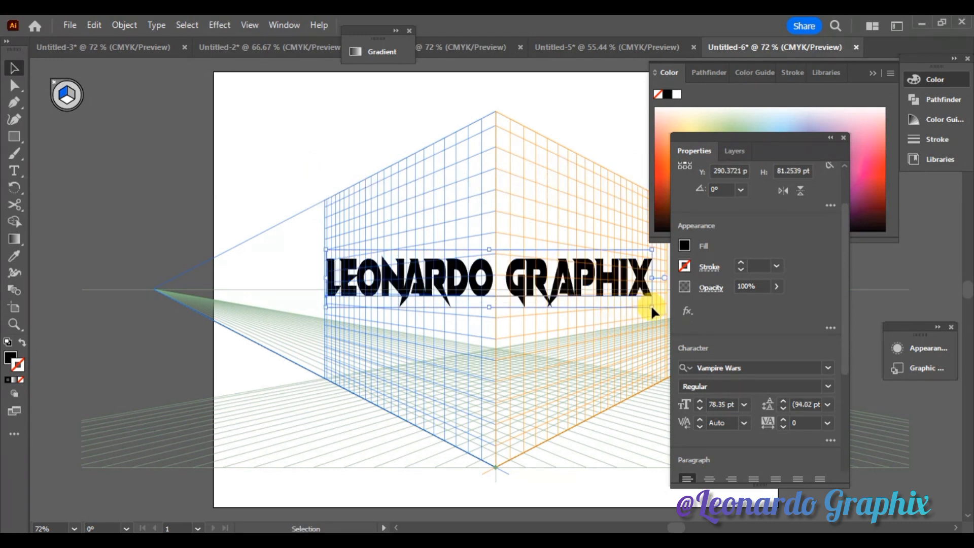
right_click(602, 294)
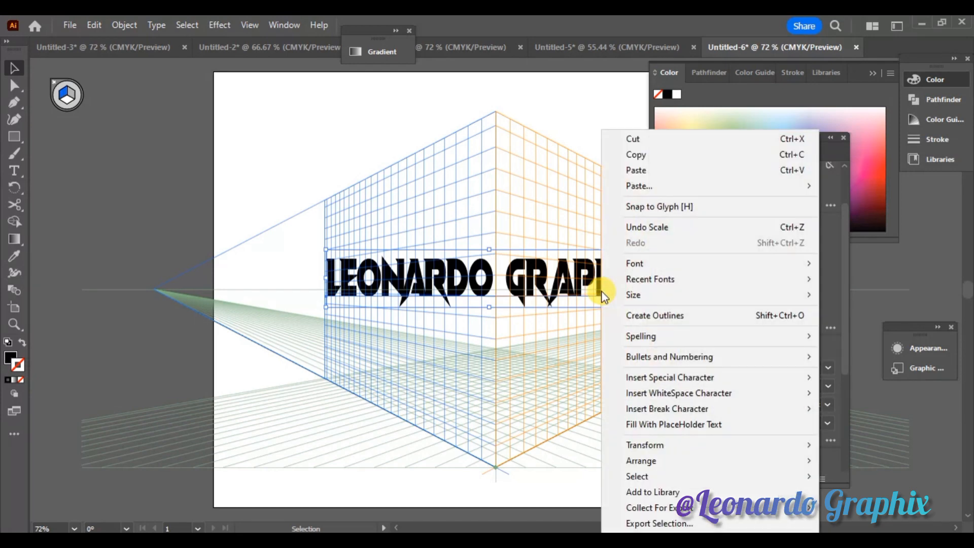
left_click(616, 315)
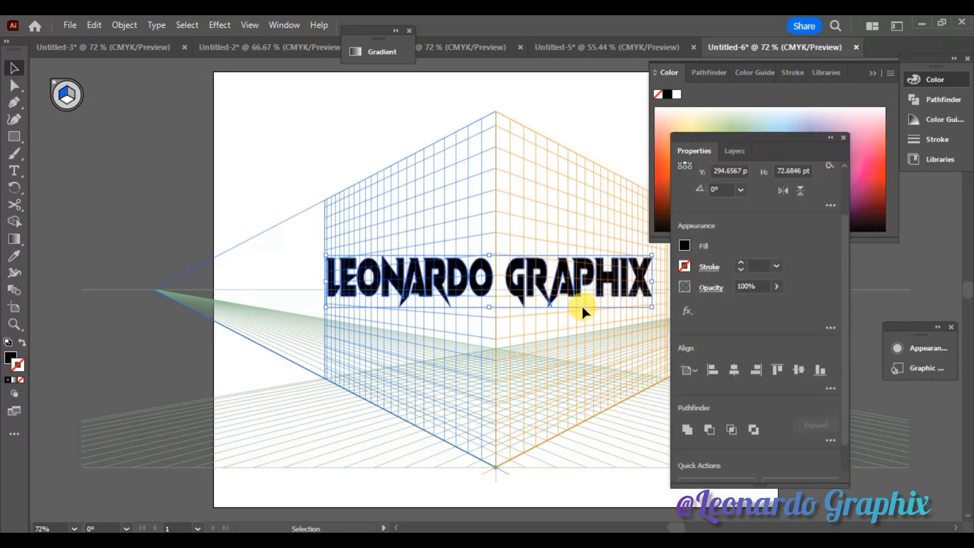
Ungroup the outlined letters and regroup them as two separate words, LEONARDO and GRAPHIX.
right_click(570, 289)
left_click(614, 400)
left_click(537, 413)
left_click_drag(303, 239, 496, 315)
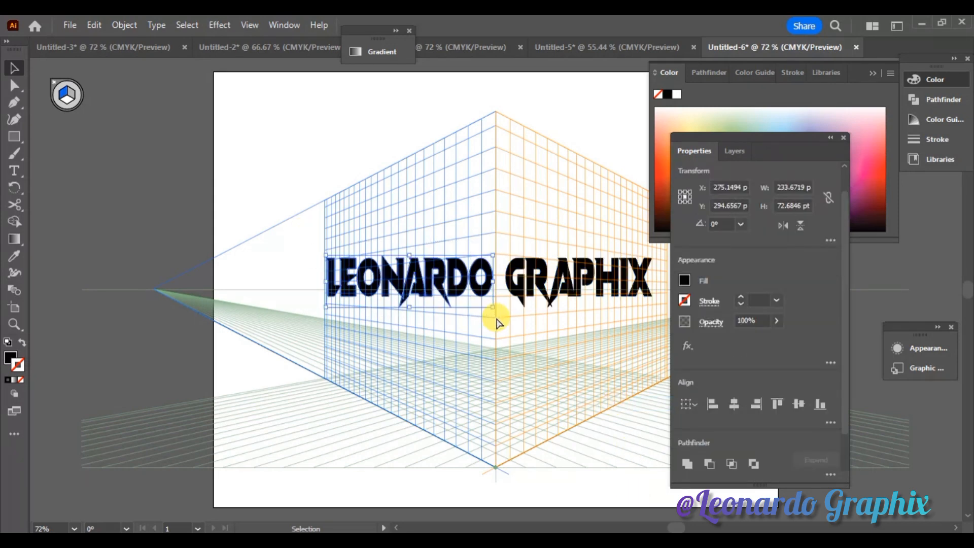
left_click_drag(658, 313, 503, 236)
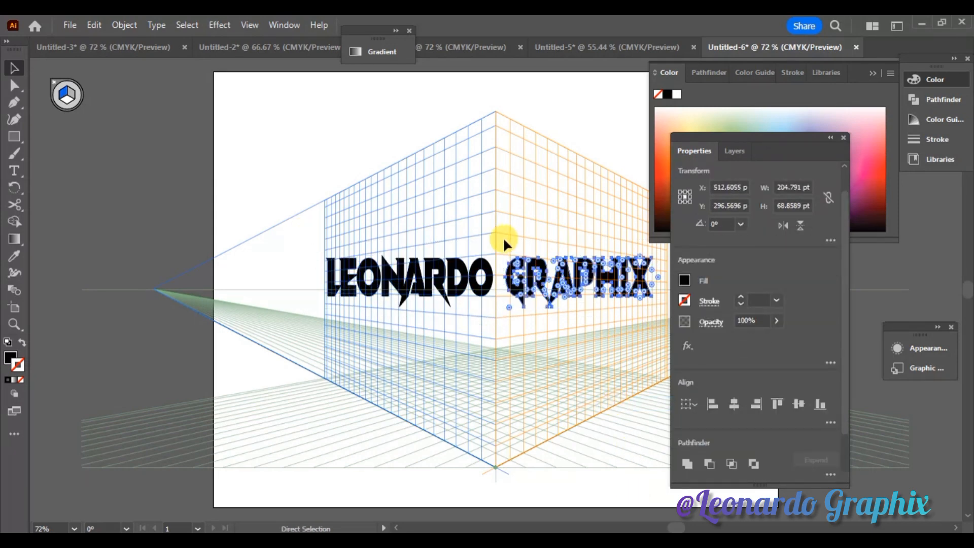
left_click(504, 236)
left_click_drag(725, 137, 834, 131)
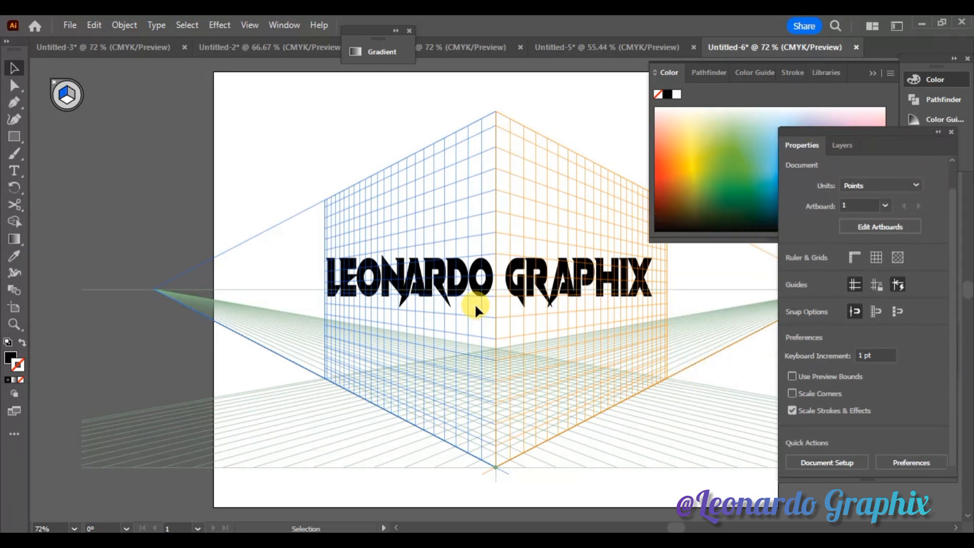
Attach LEONARDO to the blue wall plane with Perspective Selection and scale it to about 669 by 167 pt, ending near the central edge.
left_click_drag(480, 297, 478, 298)
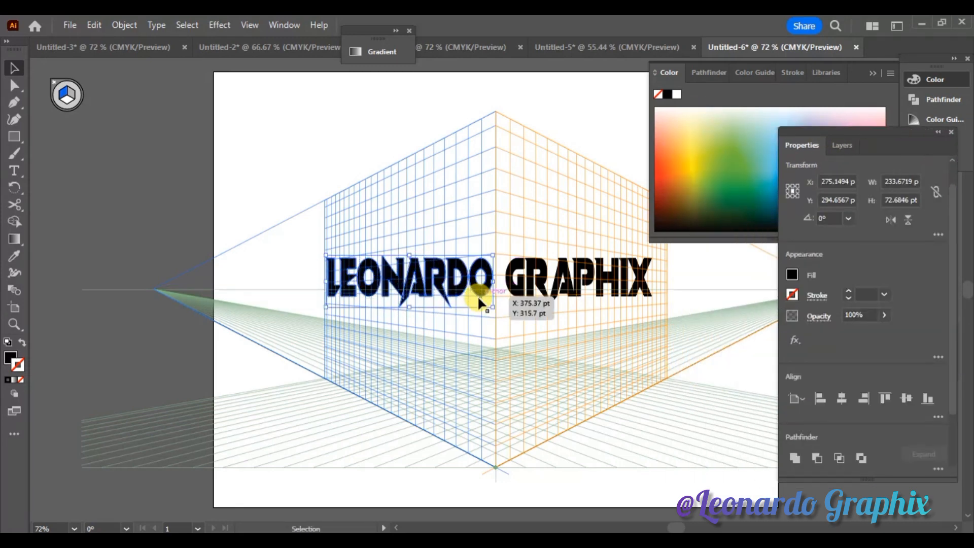
left_click(15, 434)
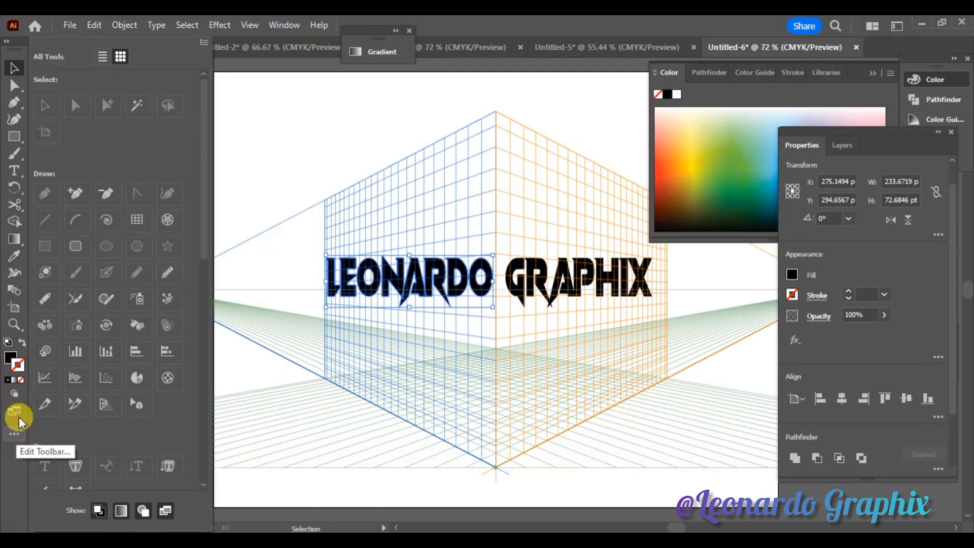
left_click(135, 402)
left_click(249, 340)
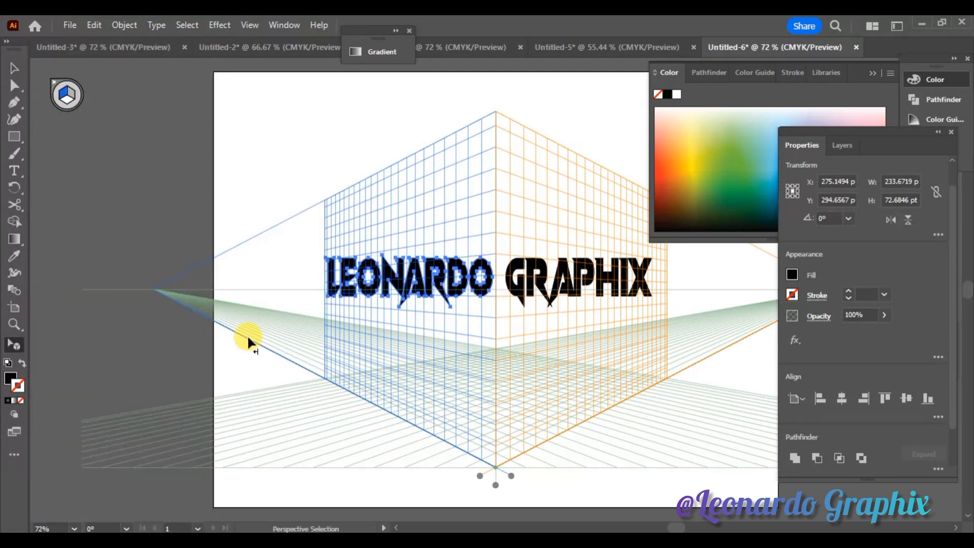
key("ctrl+z")
left_click(480, 290)
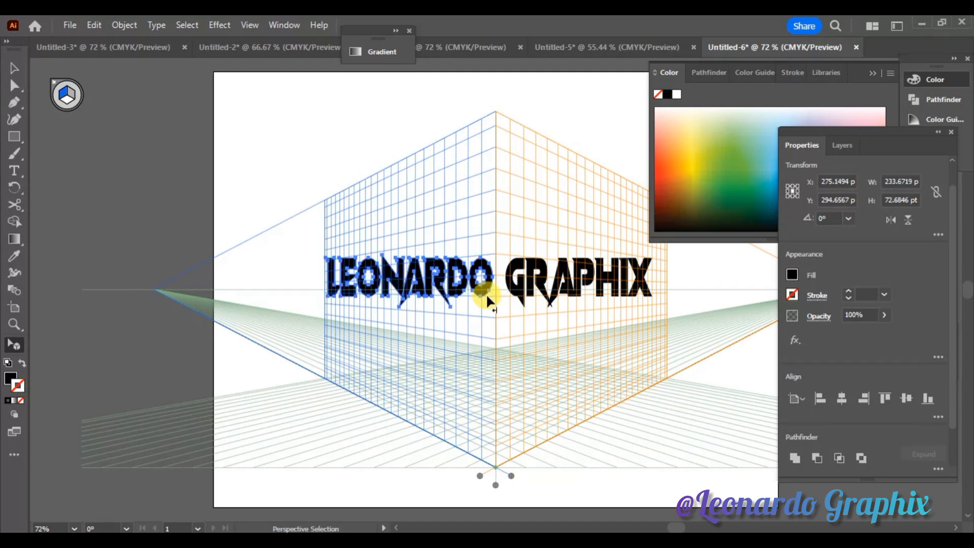
left_click(14, 454)
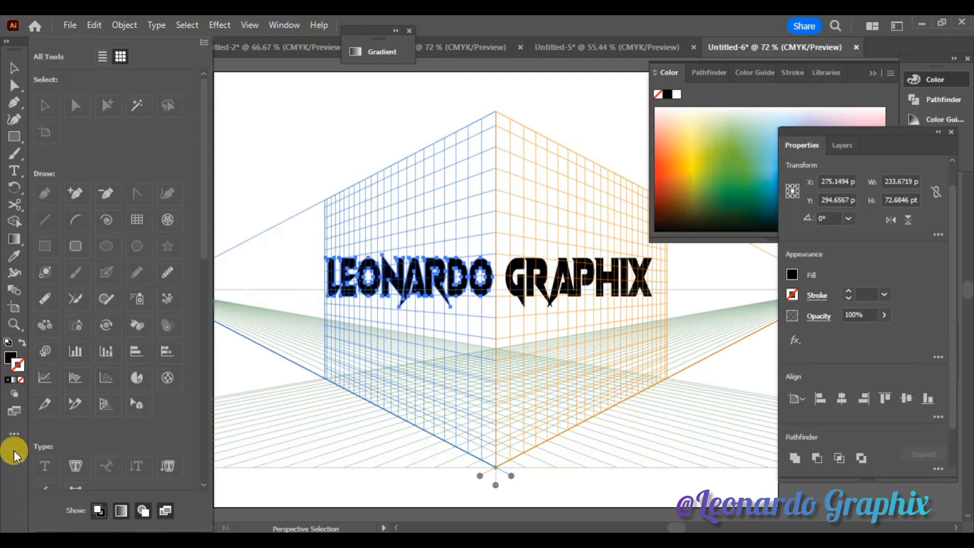
left_click(135, 403)
left_click(256, 395)
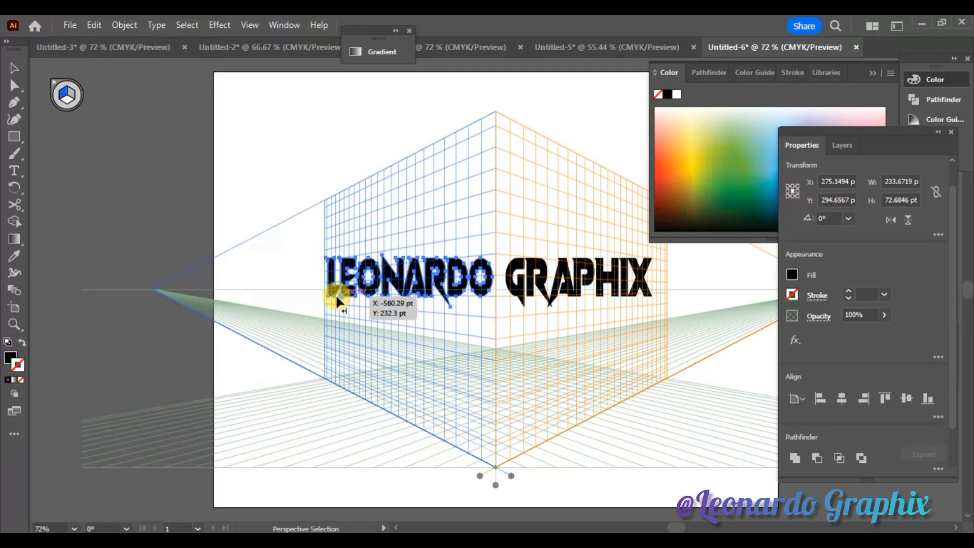
left_click_drag(471, 287, 326, 261)
left_click_drag(525, 367, 497, 357)
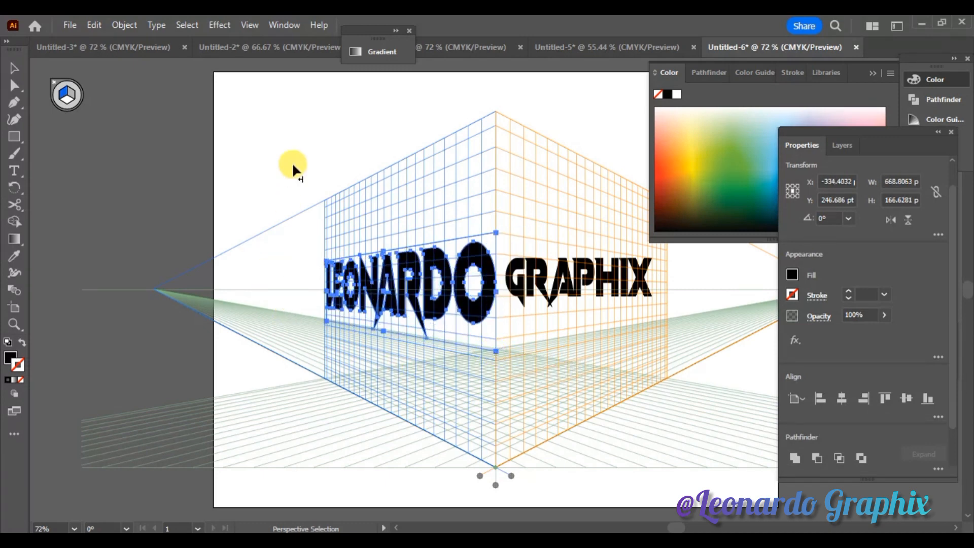
left_click(278, 189)
left_click_drag(467, 310, 467, 320)
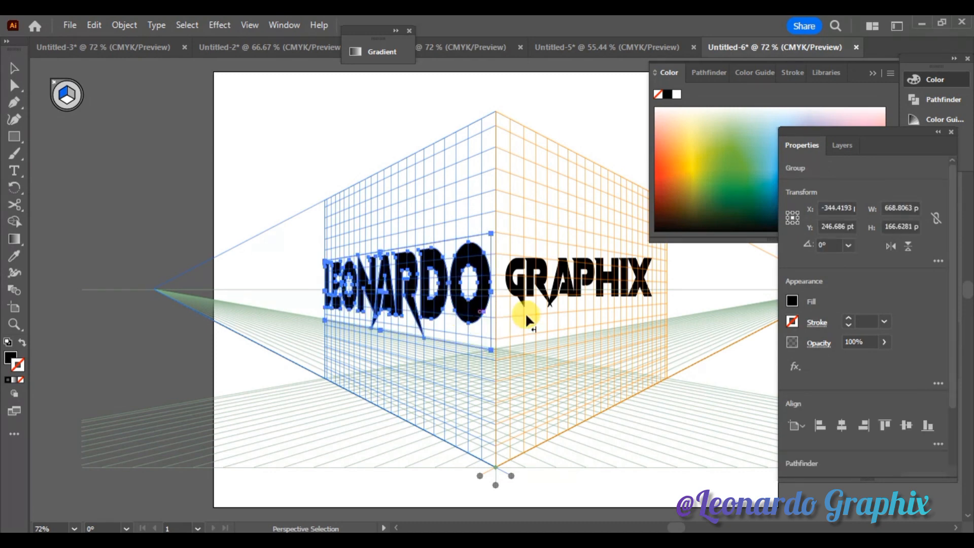
Enlarge GRAPHIX over the orange wall grid to about 222 pt wide and shape it with Perspective Distort to follow that wall.
left_click(523, 295)
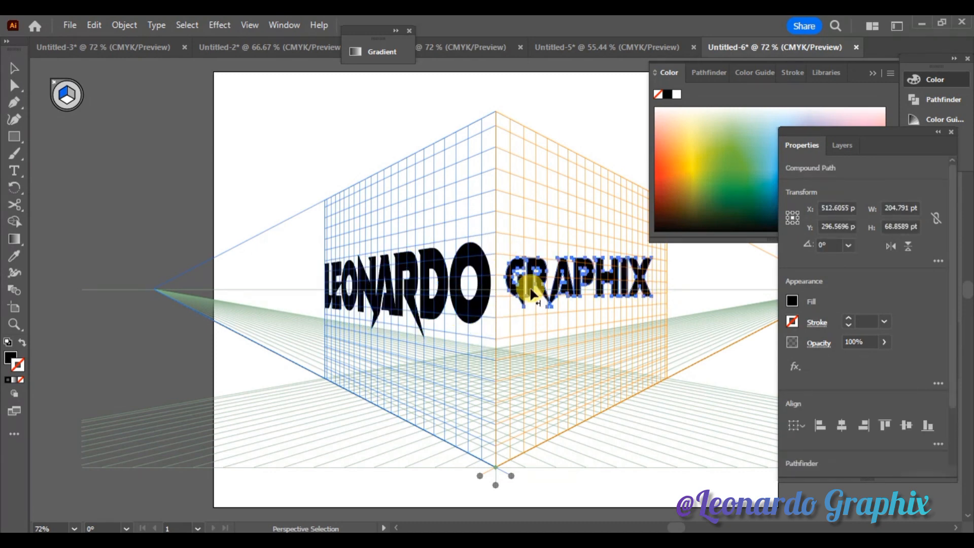
key("e")
left_click(55, 388)
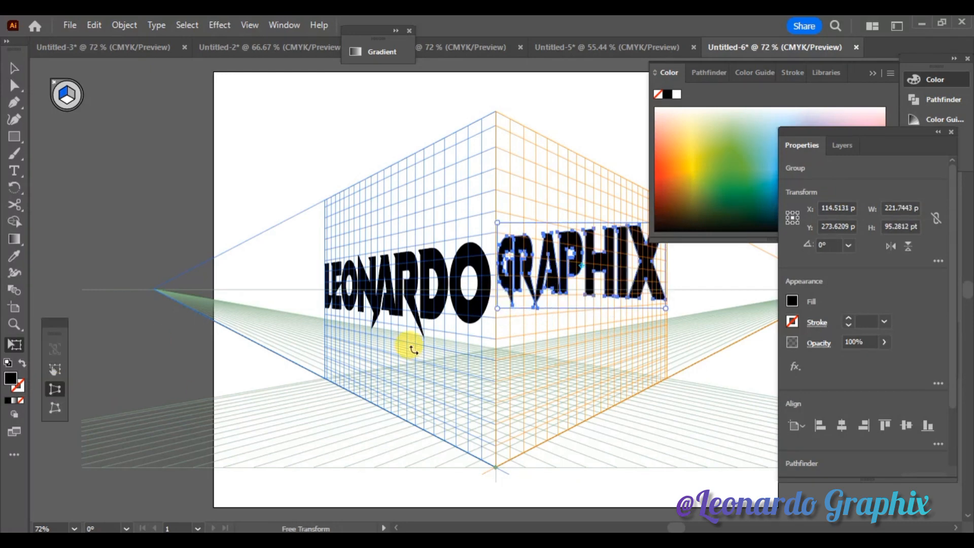
left_click_drag(498, 309, 498, 322)
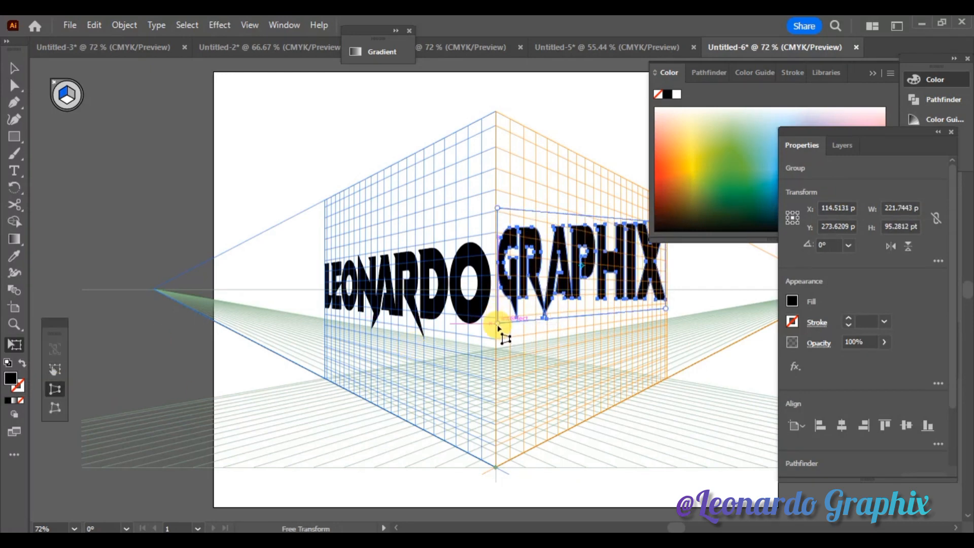
left_click_drag(661, 304, 654, 295)
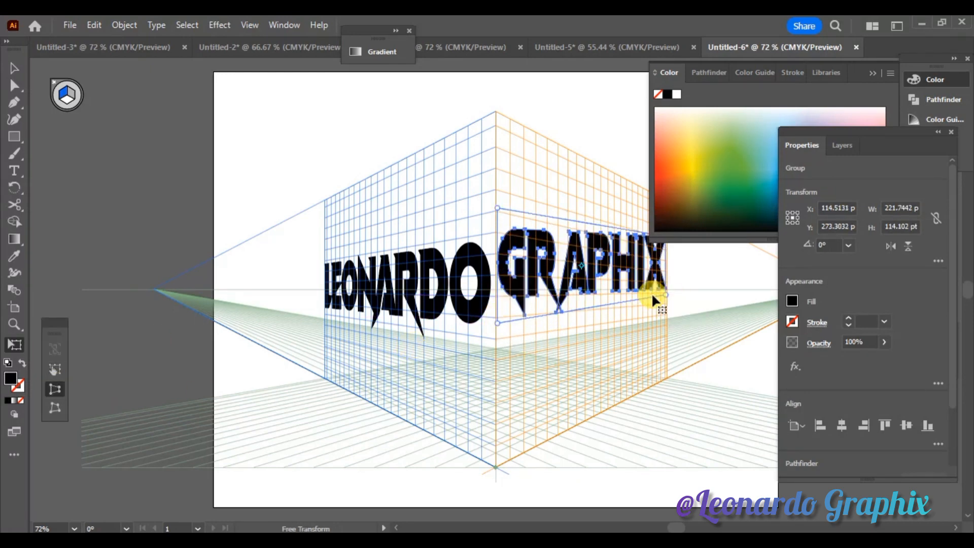
left_click_drag(522, 287, 524, 308)
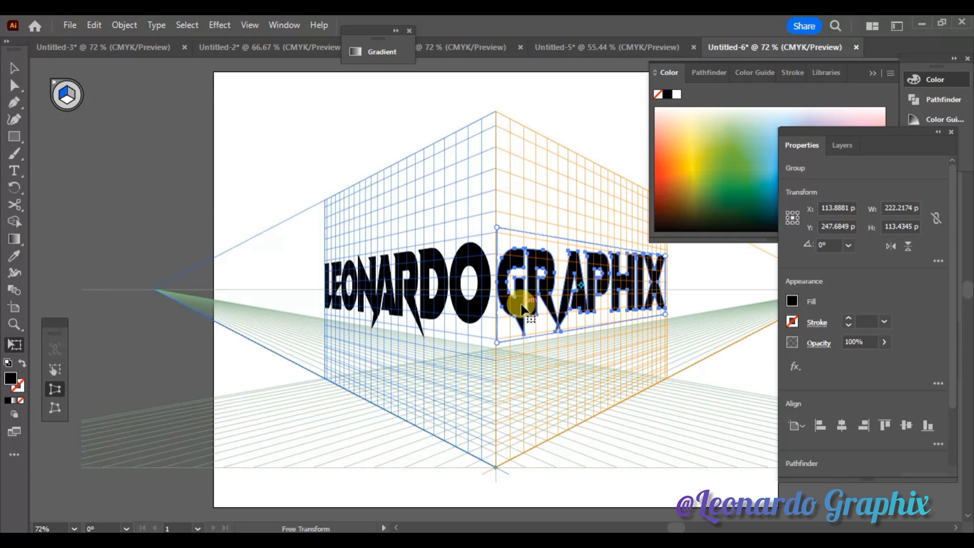
Nudge GRAPHIX into line with LEONARDO and taper its far end further, to about 221 by 104 pt.
key("Right")
key("Right")
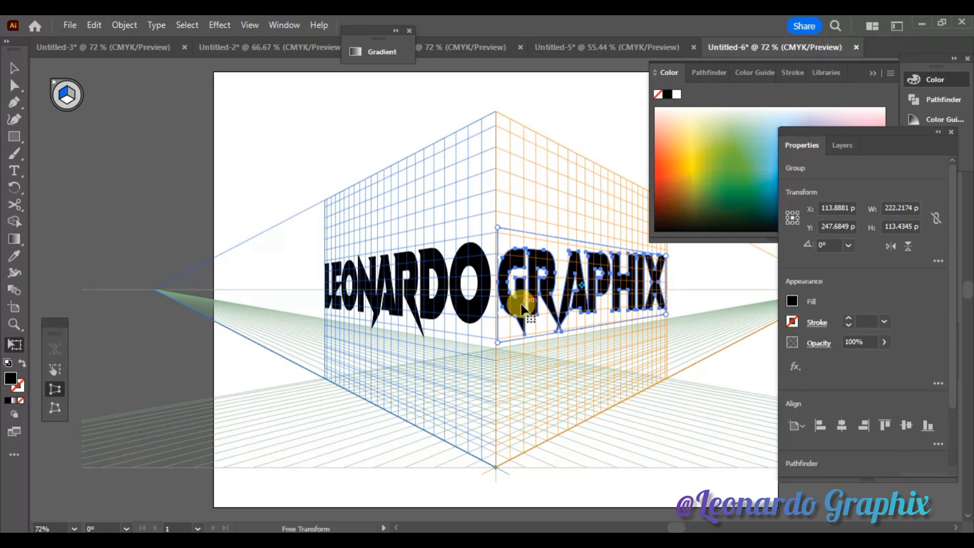
key("Up")
key("Up")
key("Up")
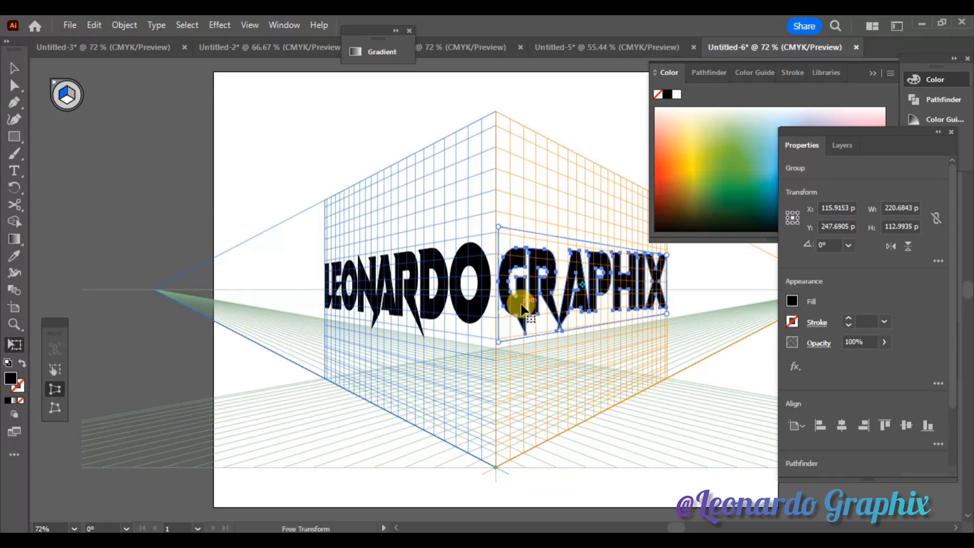
left_click_drag(667, 256, 666, 262)
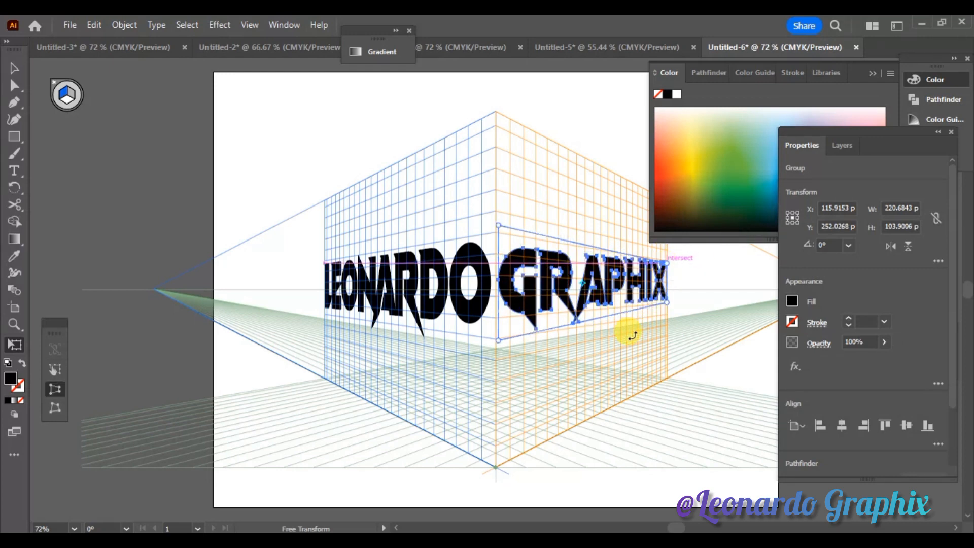
Enlarge GRAPHIX to about 225 by 111 pt and bring both words together at the grid's central edge.
left_click(14, 69)
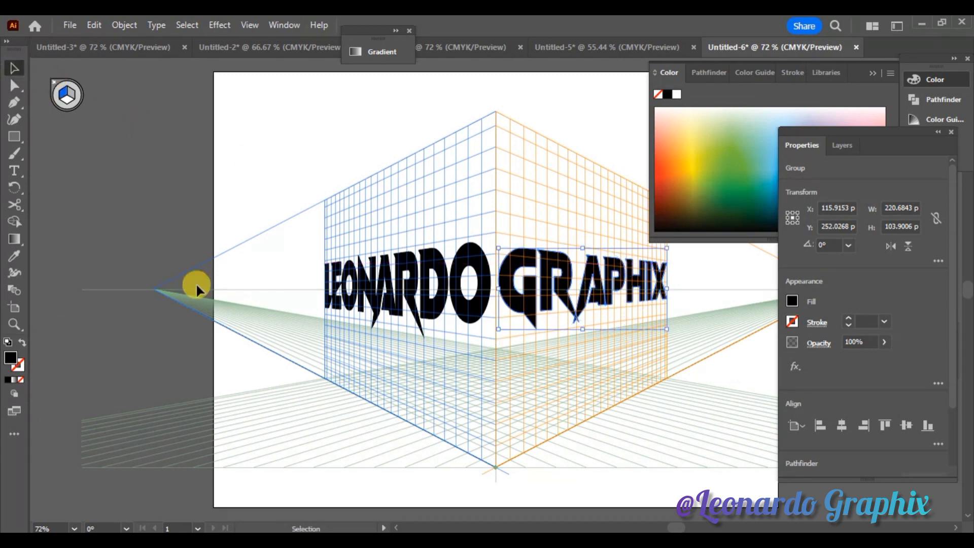
left_click(321, 448)
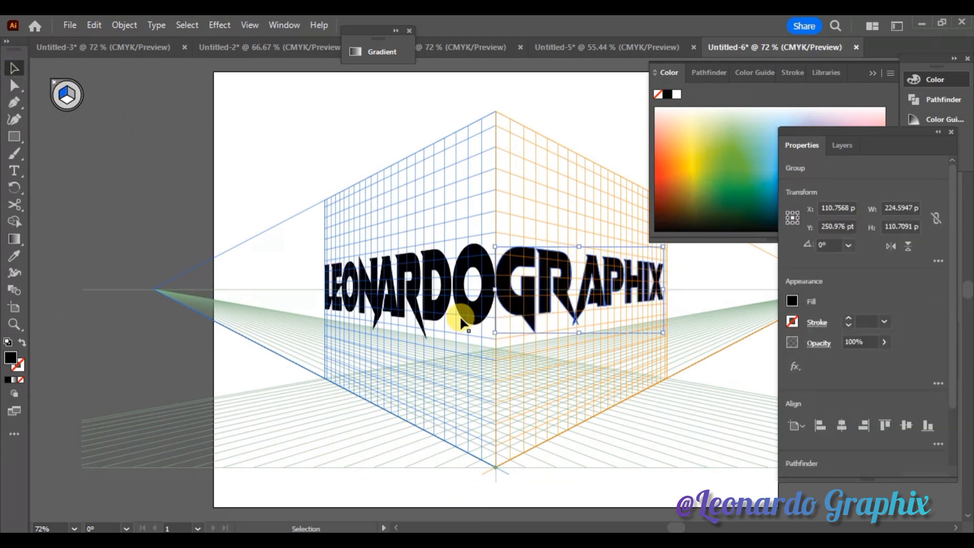
left_click(428, 358)
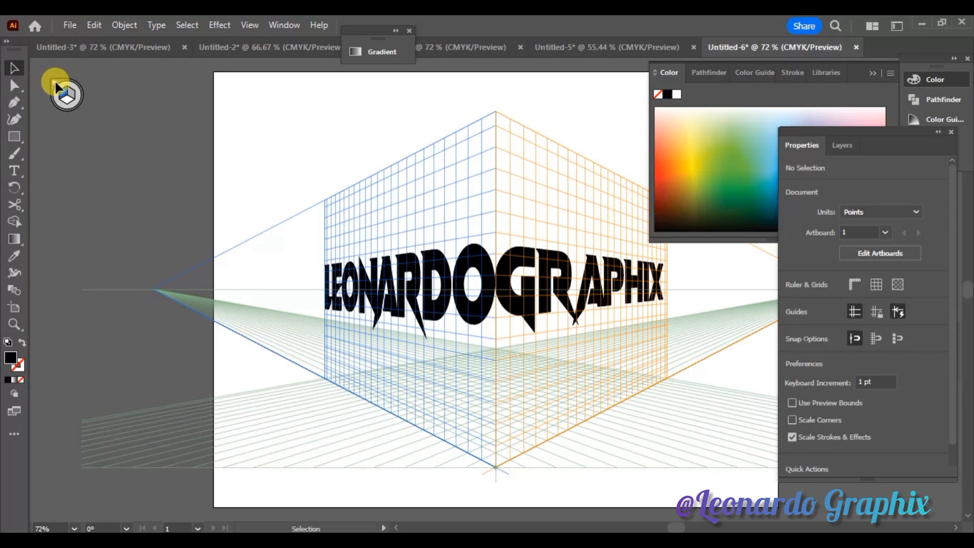
Activate the Perspective Grid tool and hide the perspective grid from the artboard.
left_click(13, 83)
right_click(53, 80)
left_click(36, 105)
left_click(14, 429)
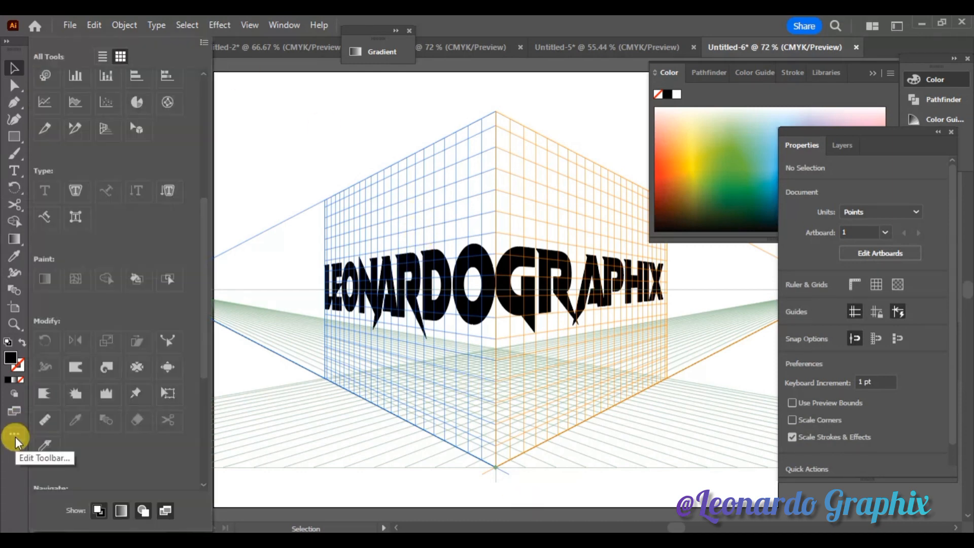
left_click(109, 130)
left_click(239, 168)
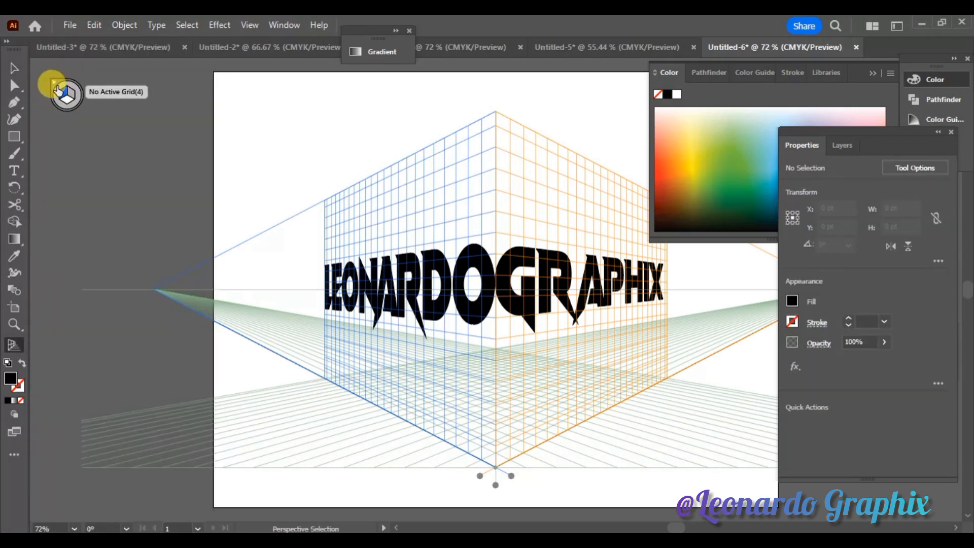
left_click(56, 89)
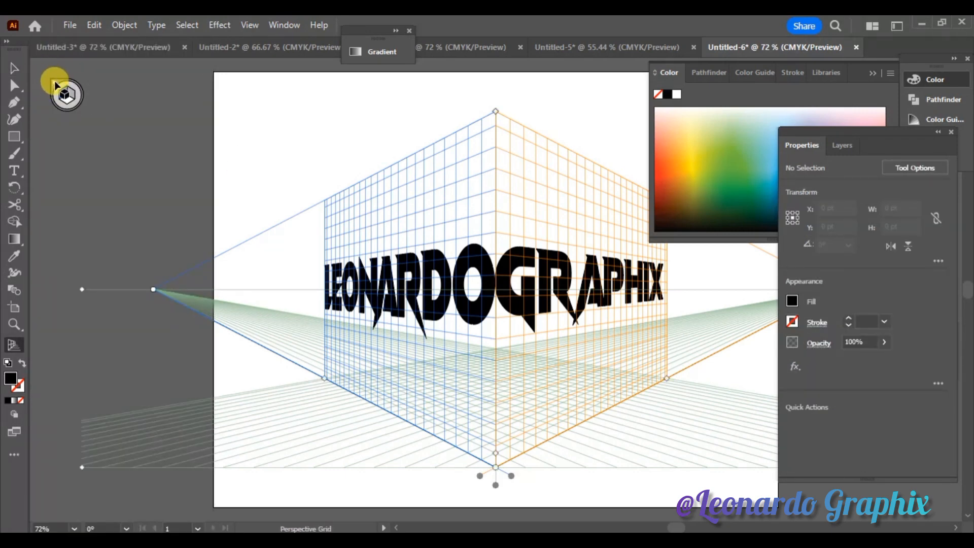
left_click(56, 88)
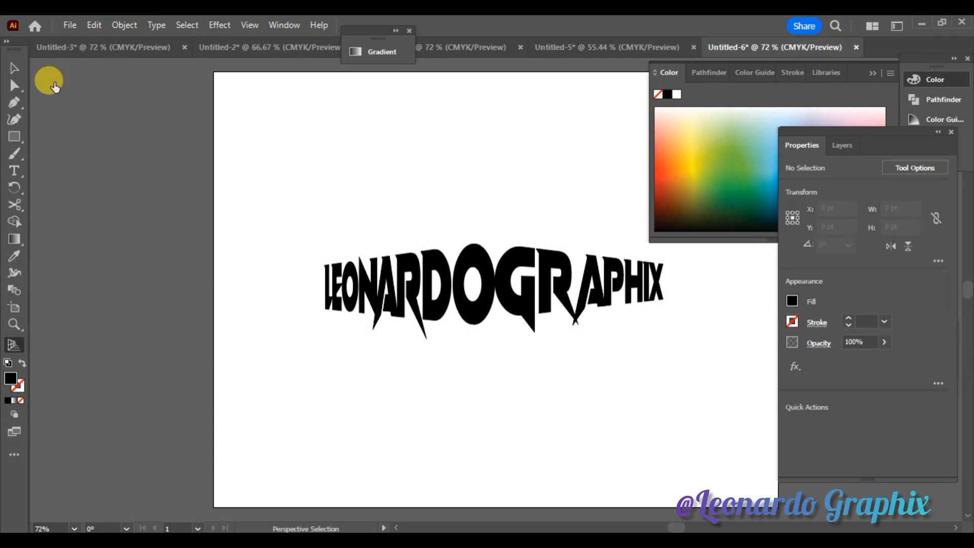
key("shift+p")
Fill the LEONARDO lettering with a dark navy blue from the color spectrum.
left_click(12, 67)
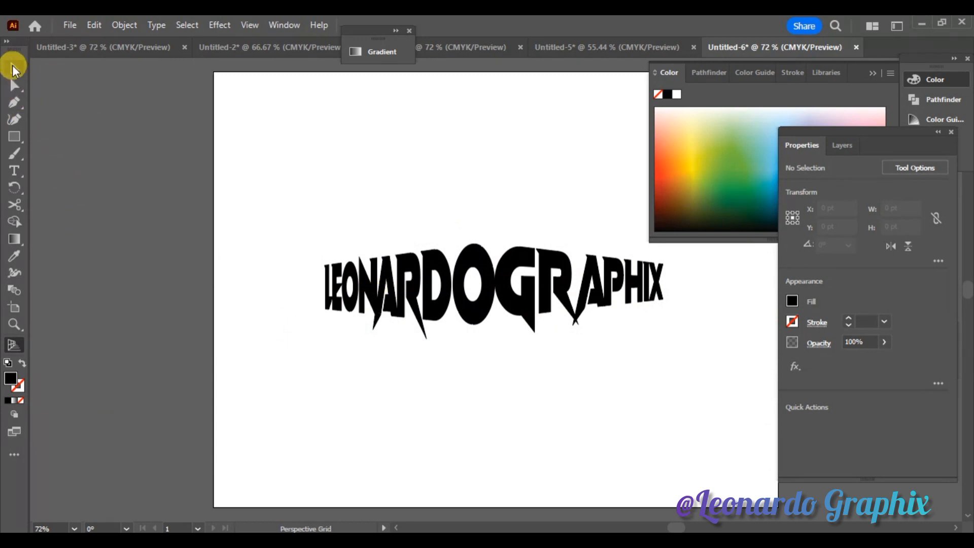
left_click(345, 278)
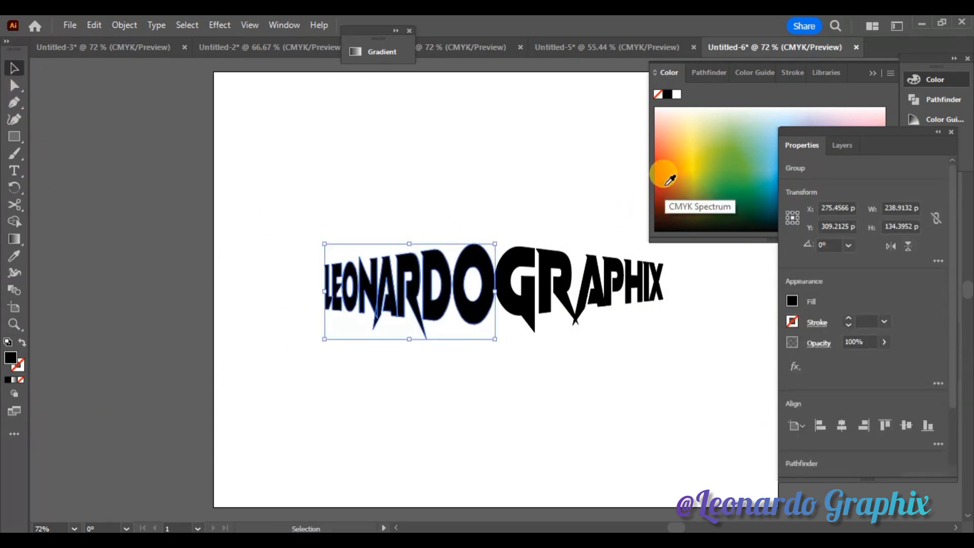
left_click_drag(675, 179, 665, 135)
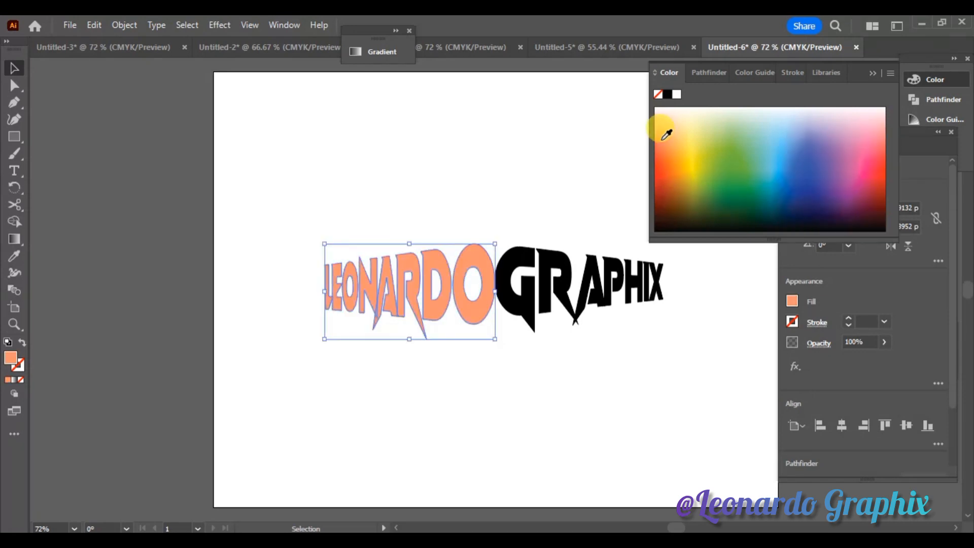
left_click_drag(870, 175, 820, 198)
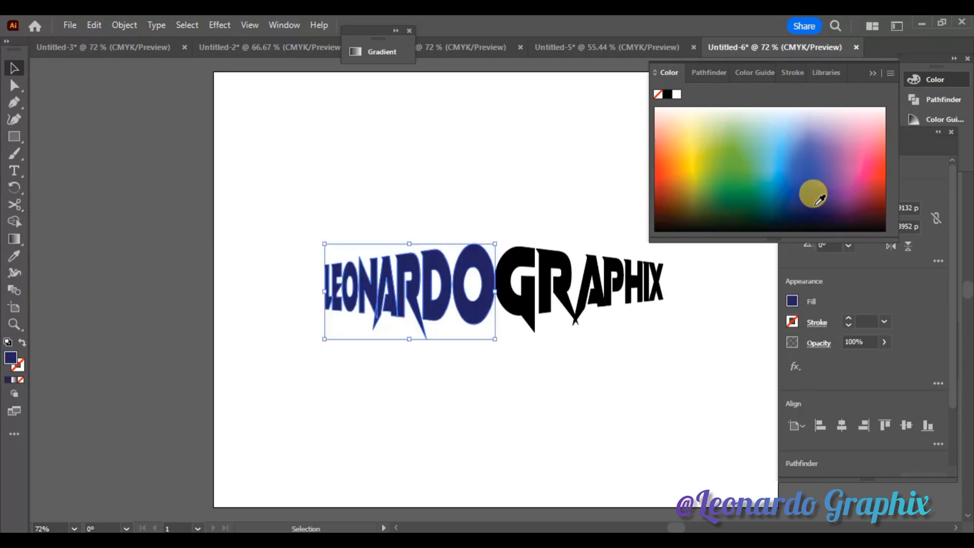
Fill the GRAPHIX lettering with a dark teal from the color spectrum.
left_click(520, 298)
left_click(776, 185)
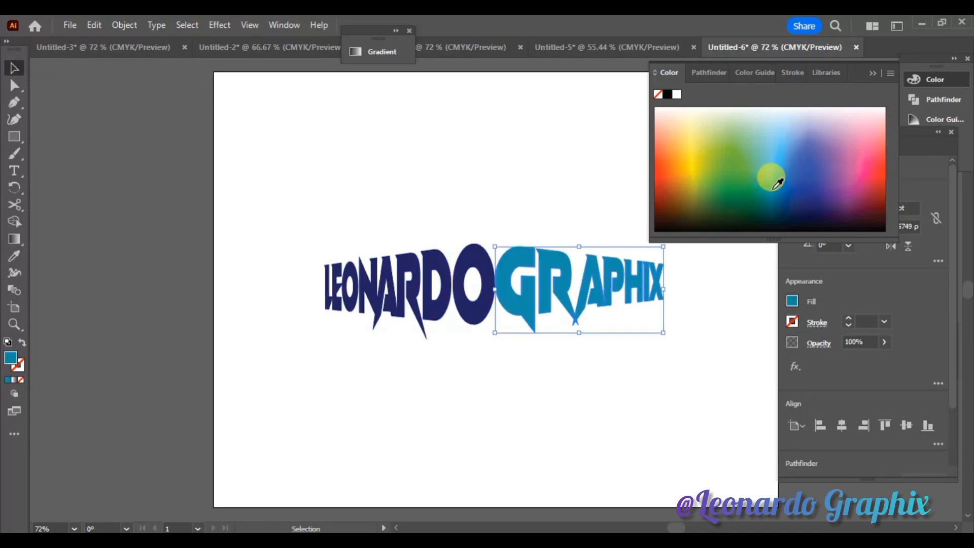
left_click_drag(774, 187, 775, 204)
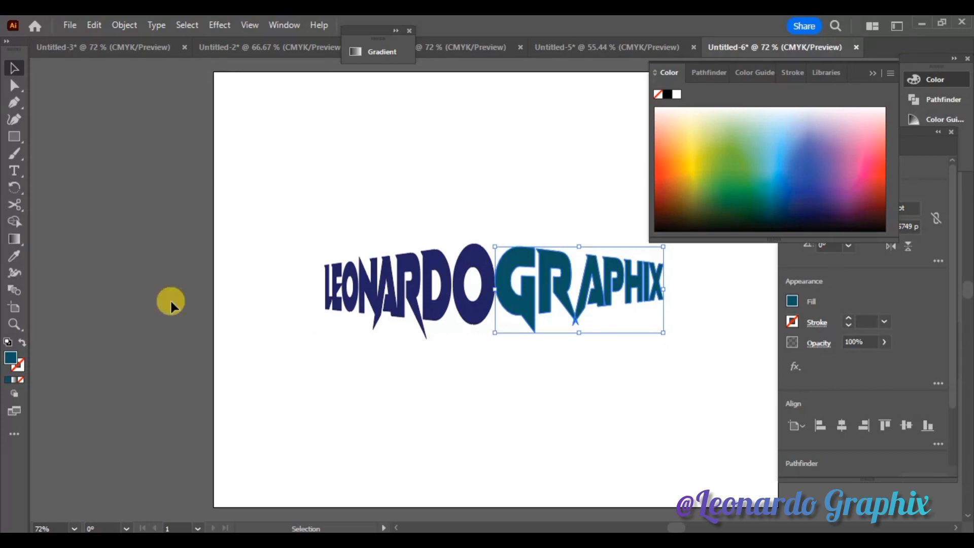
Draw a narrow upright rectangle over the seam between the words and give it a white-to-black gradient fill.
left_click(15, 136)
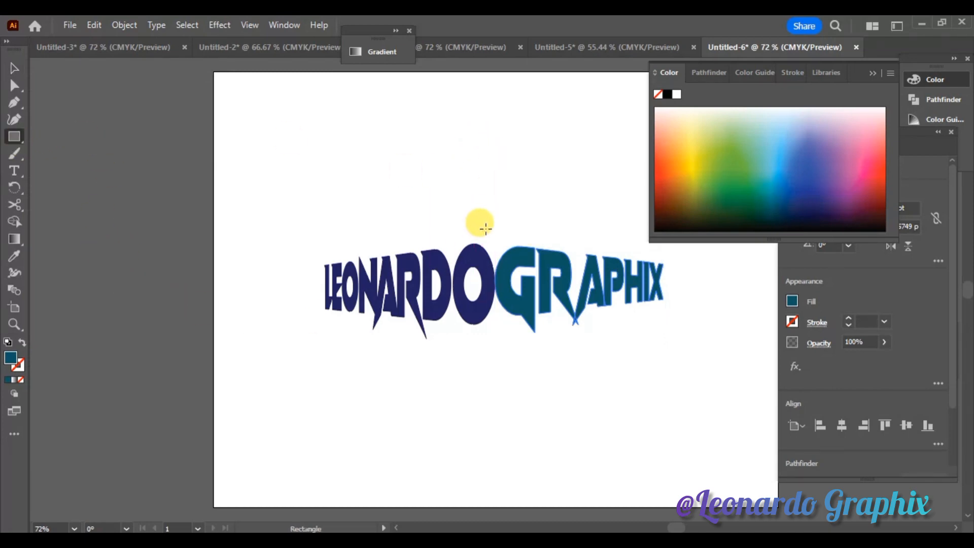
left_click_drag(486, 230, 507, 355)
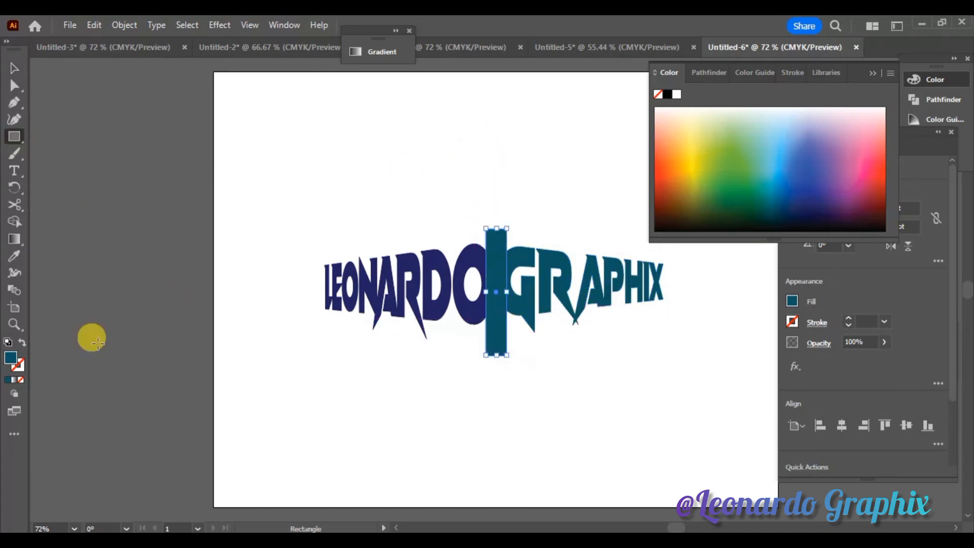
left_click(16, 244)
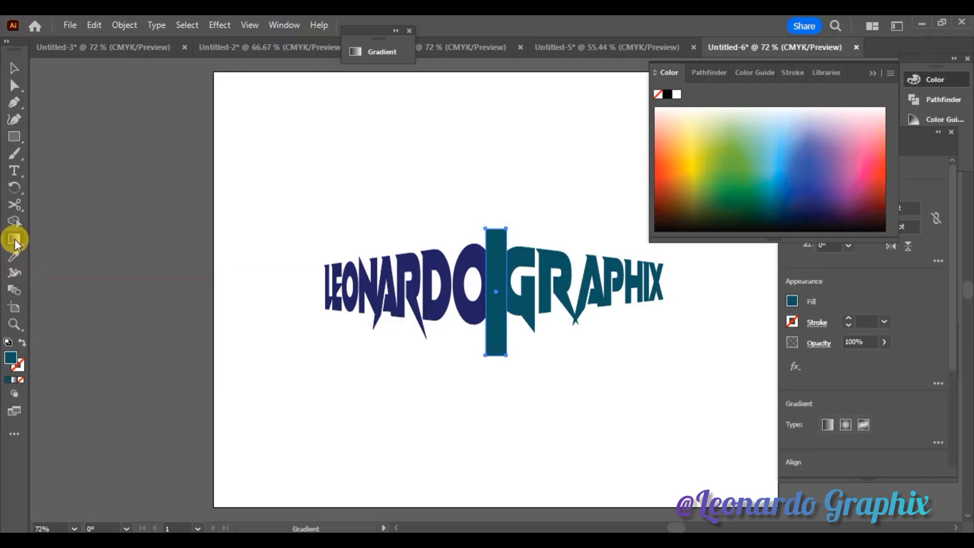
double_click(15, 240)
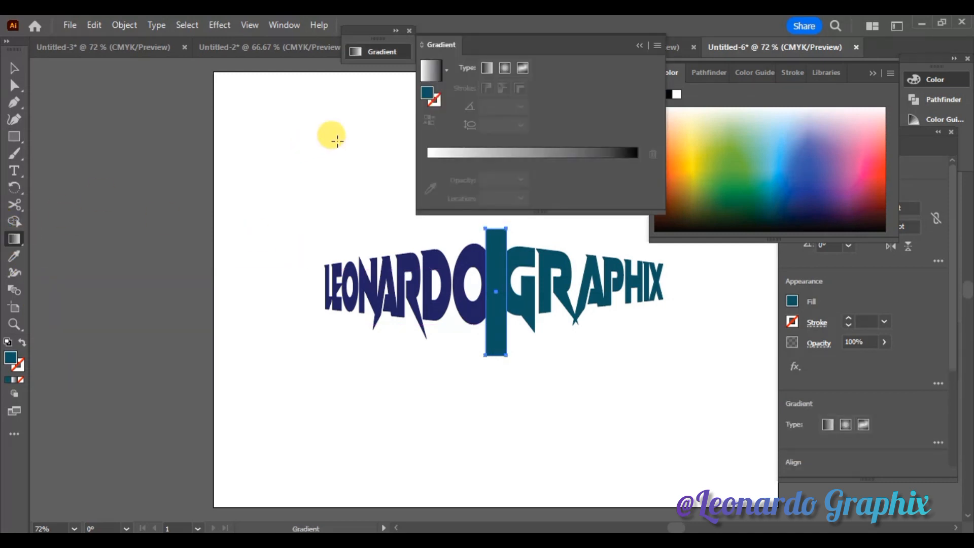
left_click(431, 72)
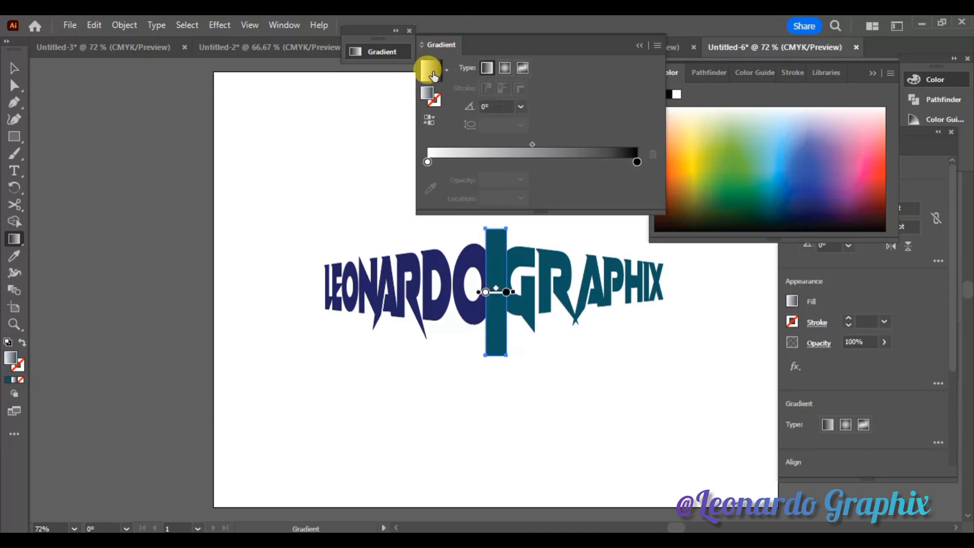
Move the white gradient stop to about 9.7%, keeping the strip's gradient linear and the black stop at 100%.
left_click_drag(427, 161, 448, 162)
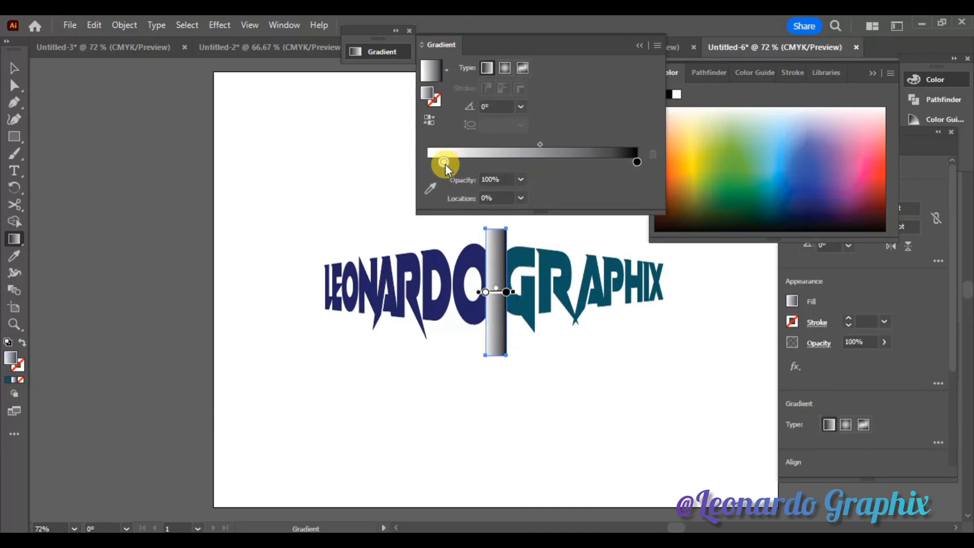
left_click(505, 68)
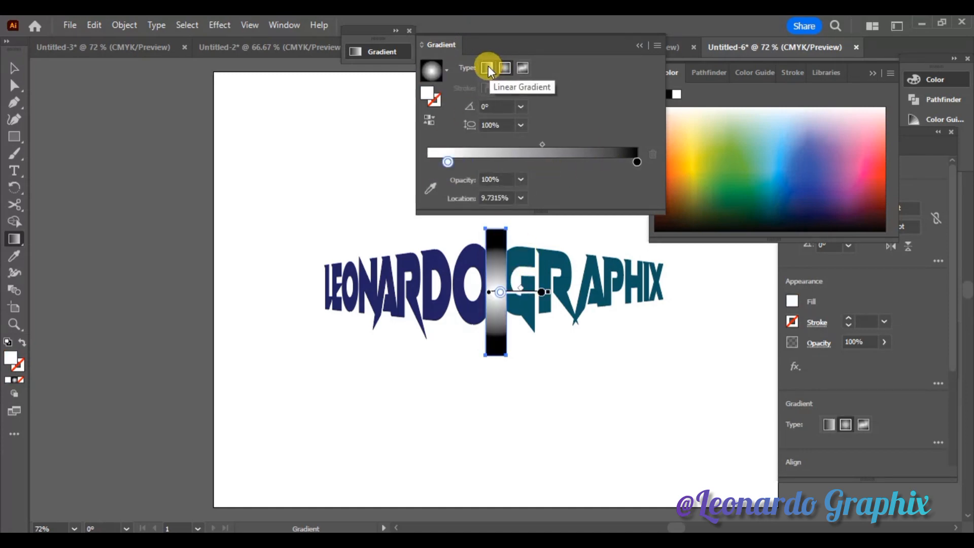
left_click(487, 67)
left_click(625, 163)
mouse_move(624, 170)
left_mouse_down()
mouse_move(604, 168)
mouse_move(640, 166)
left_mouse_up()
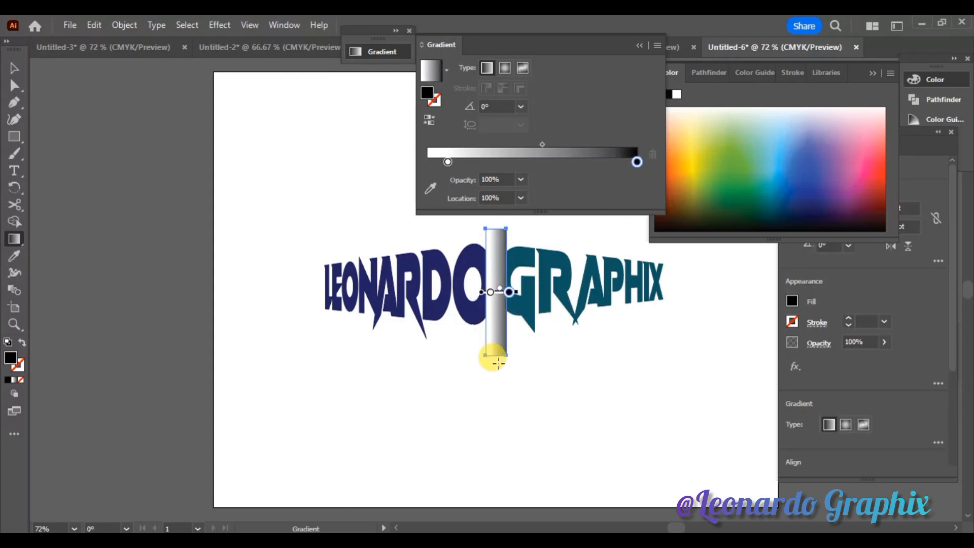
Reduce the opacity of the strip's black gradient stop to 20% and deselect the strip.
left_click(520, 180)
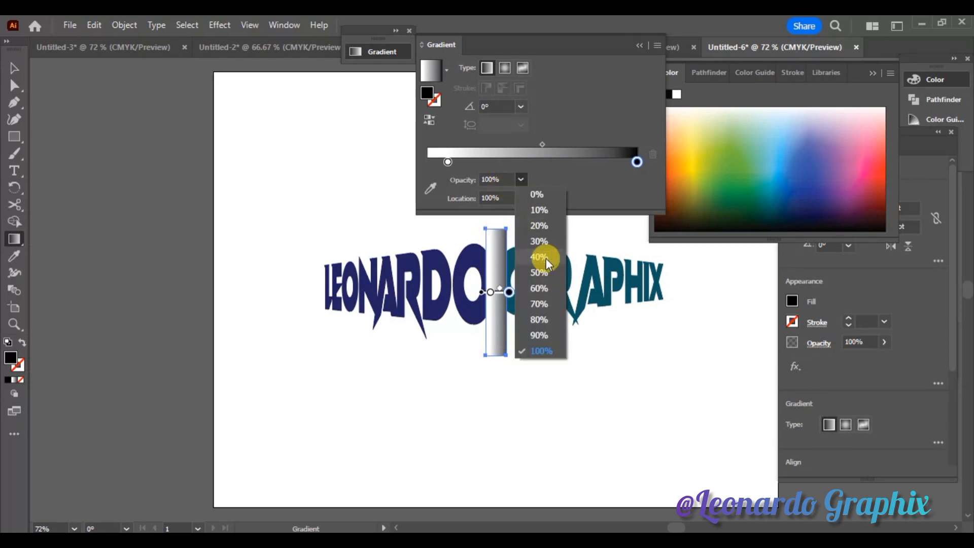
left_click(539, 304)
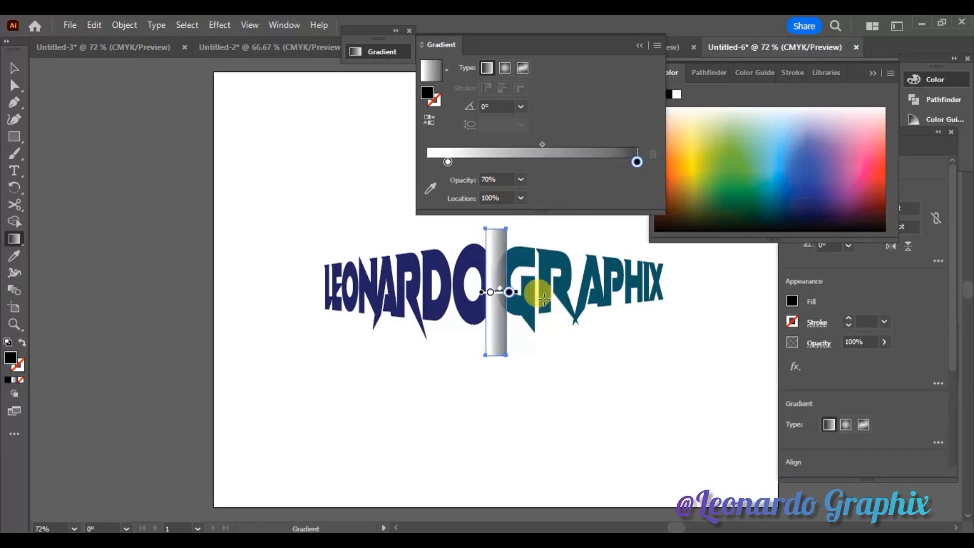
left_click(521, 180)
left_click(539, 257)
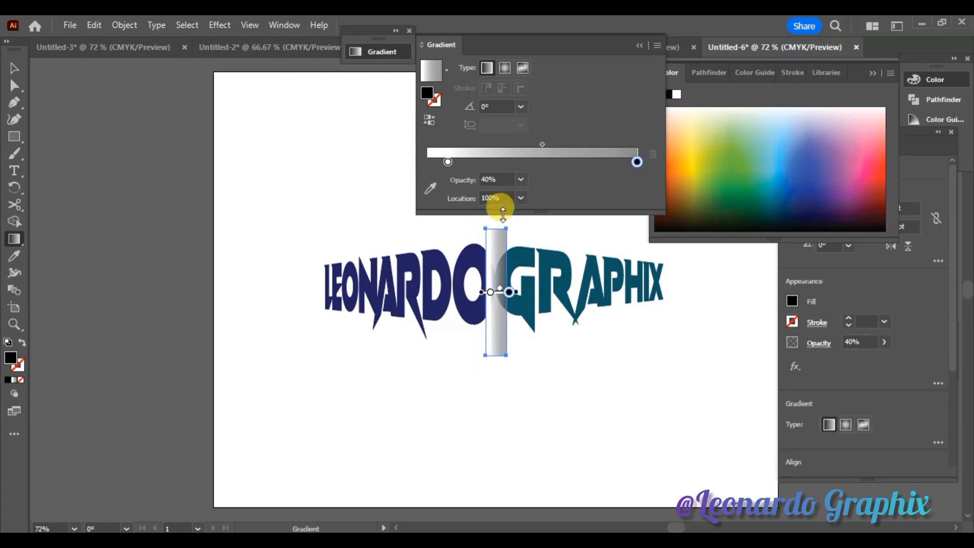
left_click(521, 181)
left_click(539, 227)
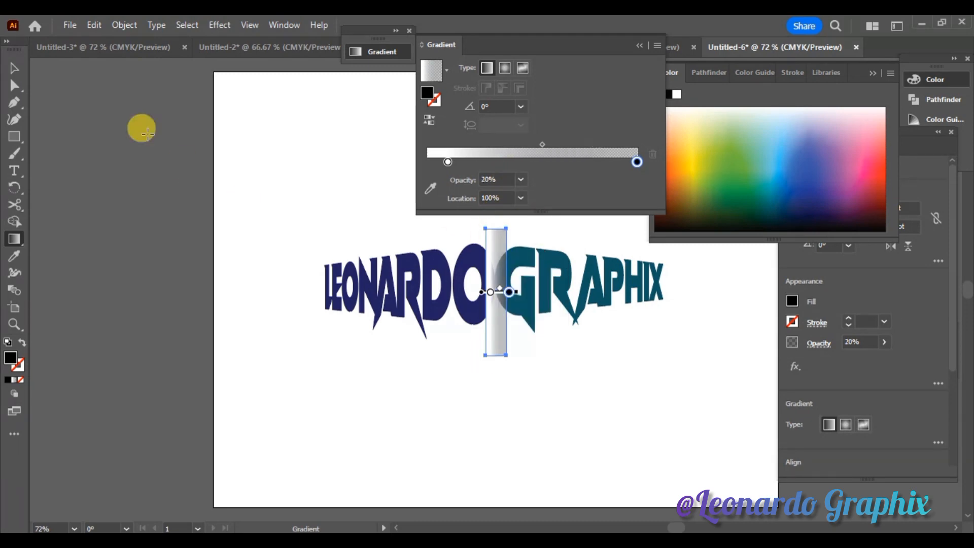
left_click(14, 69)
left_click(680, 443)
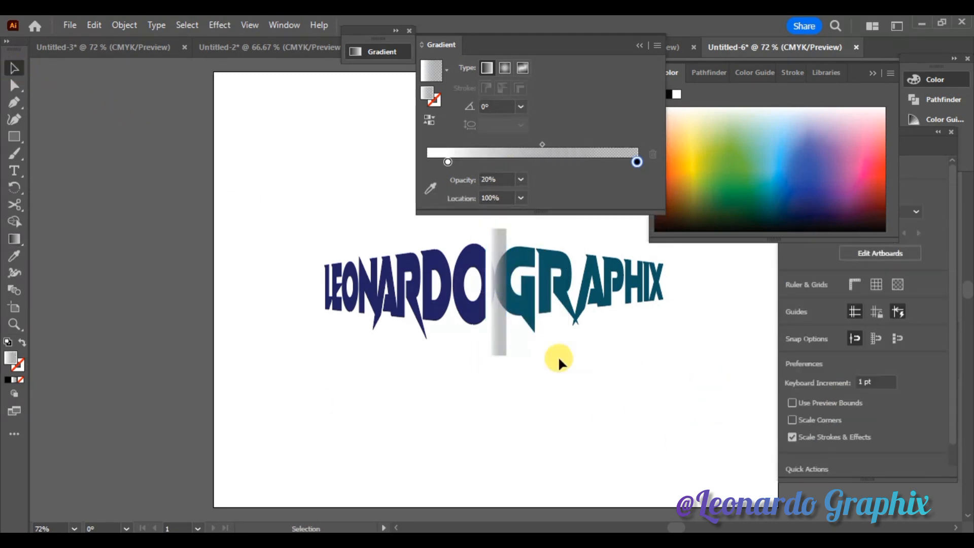
Narrow and shorten the gradient strip and position it on the seam between the O and the G.
mouse_move(499, 347)
left_mouse_down()
mouse_move(491, 380)
mouse_move(488, 333)
left_mouse_up()
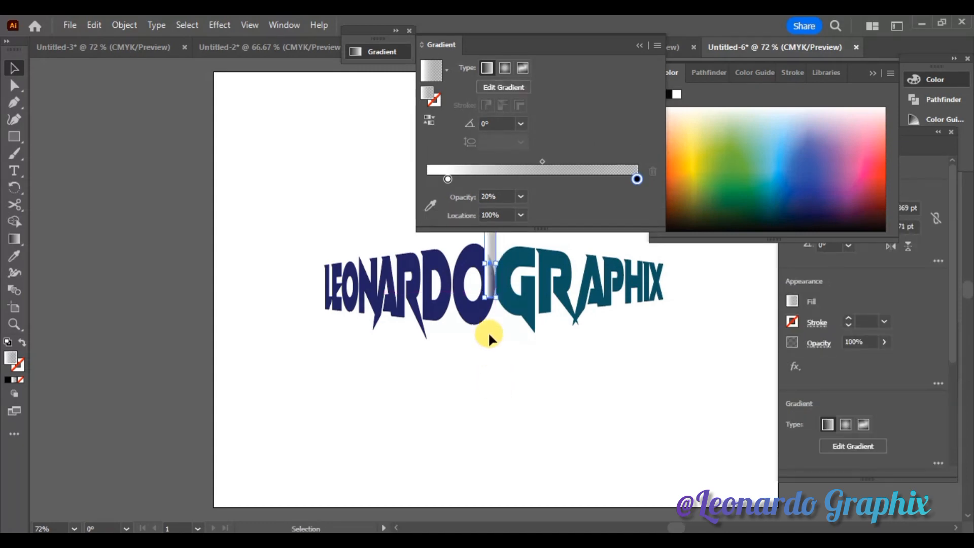
left_click(486, 301)
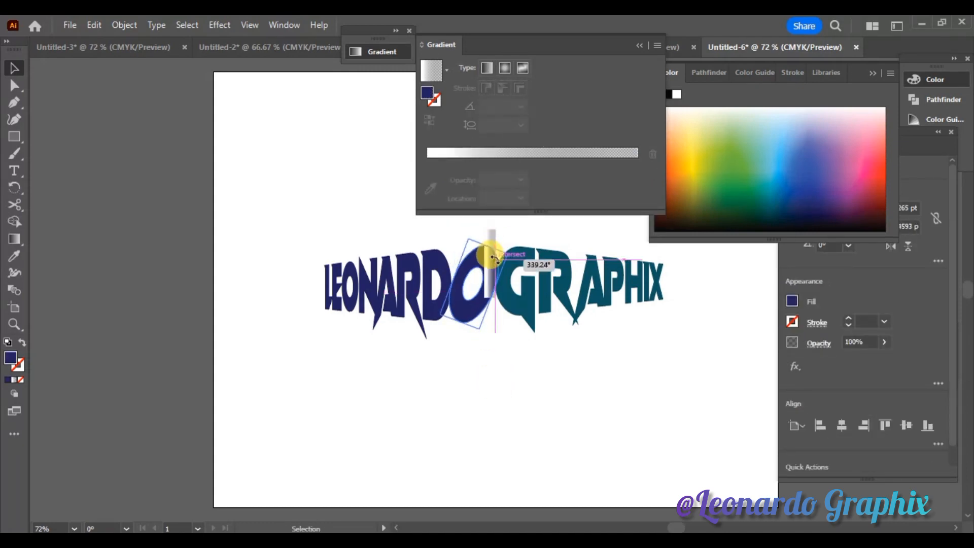
key("ctrl+z")
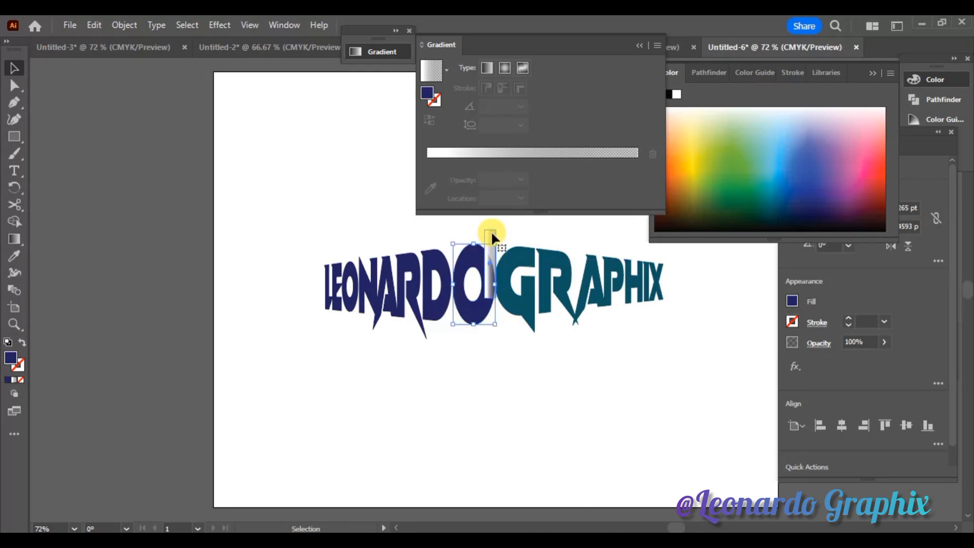
left_click(491, 231)
left_click_drag(484, 261, 500, 315)
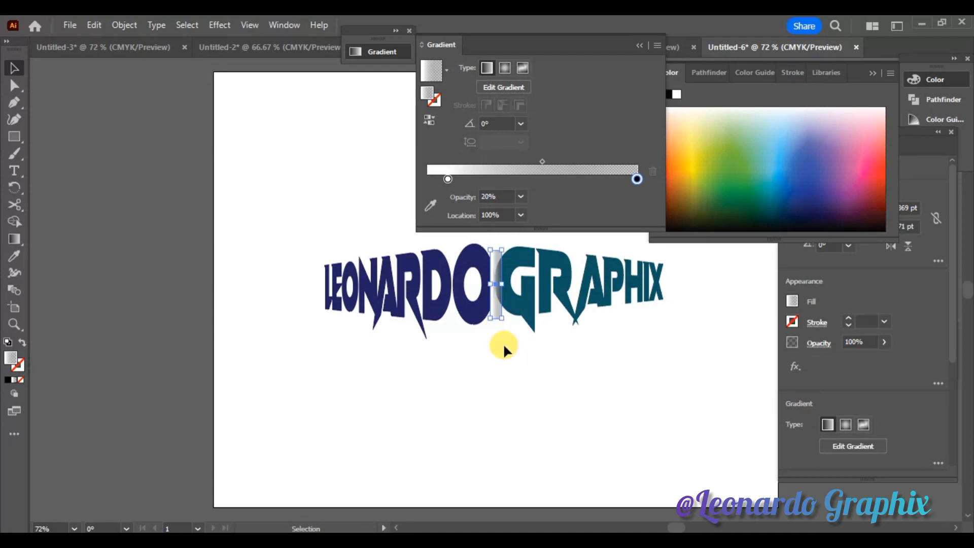
Lengthen the gradient strip at both ends so it extends slightly above and below the adjoining O.
mouse_move(502, 252)
left_mouse_down()
mouse_move(501, 223)
mouse_move(501, 237)
left_mouse_up()
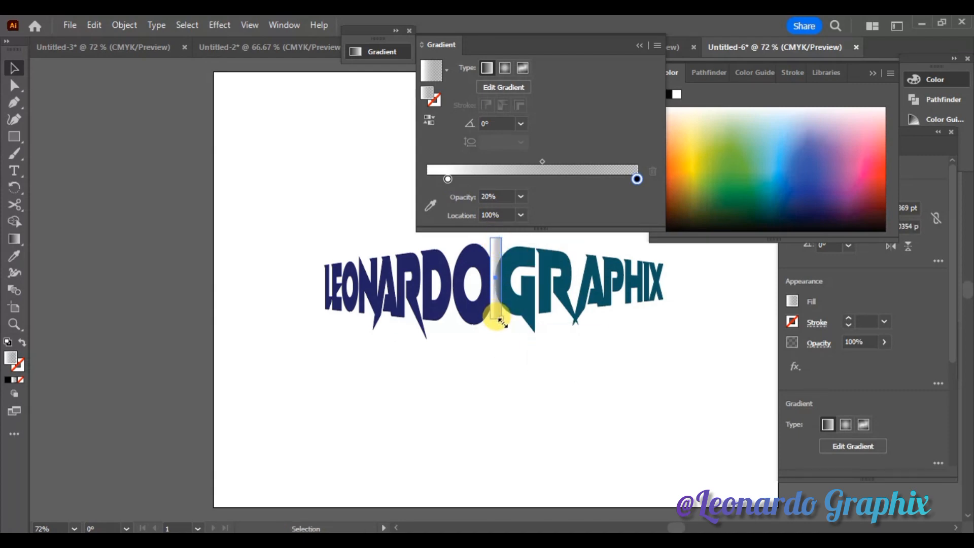
left_click_drag(502, 321, 500, 332)
left_click(519, 400)
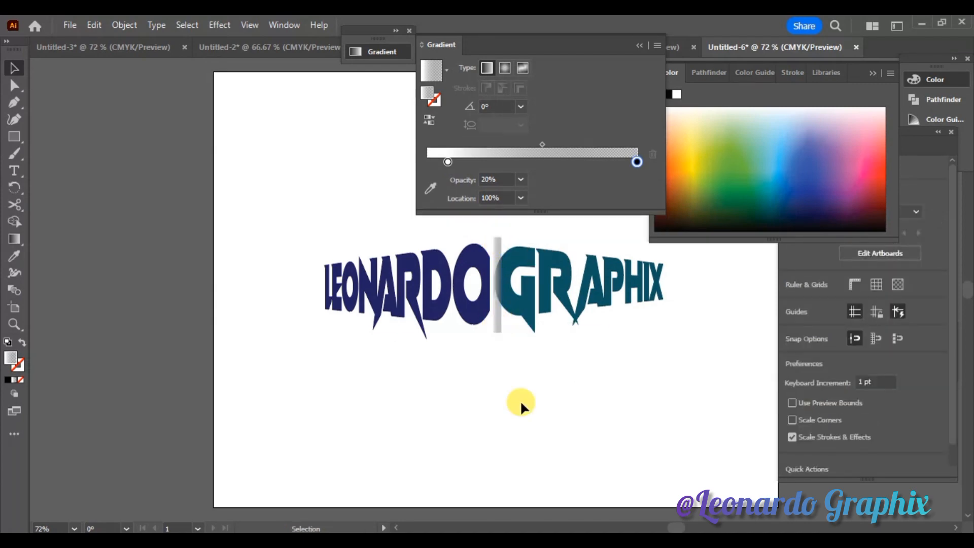
Try an opacity of 10% for the black gradient stop of the strip.
left_click(495, 325)
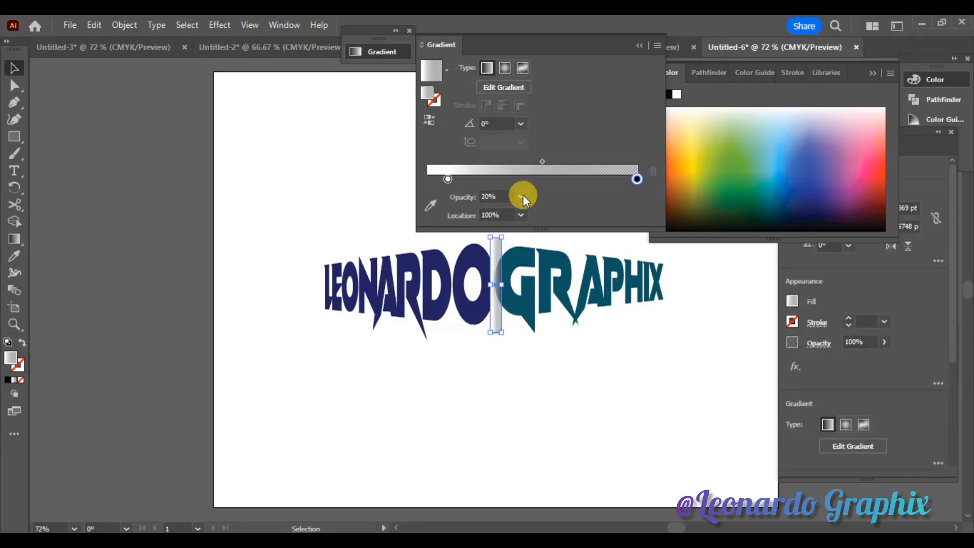
left_click(520, 196)
left_click(528, 227)
left_click(525, 397)
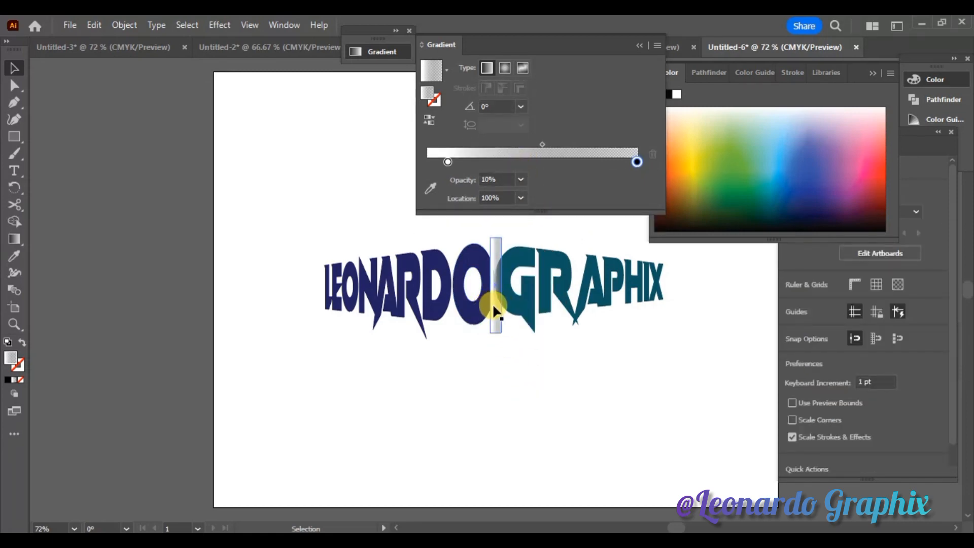
Try bringing LEONARDO to the front over the strip, and undo both that and the last opacity change.
right_click(480, 316)
mouse_move(570, 461)
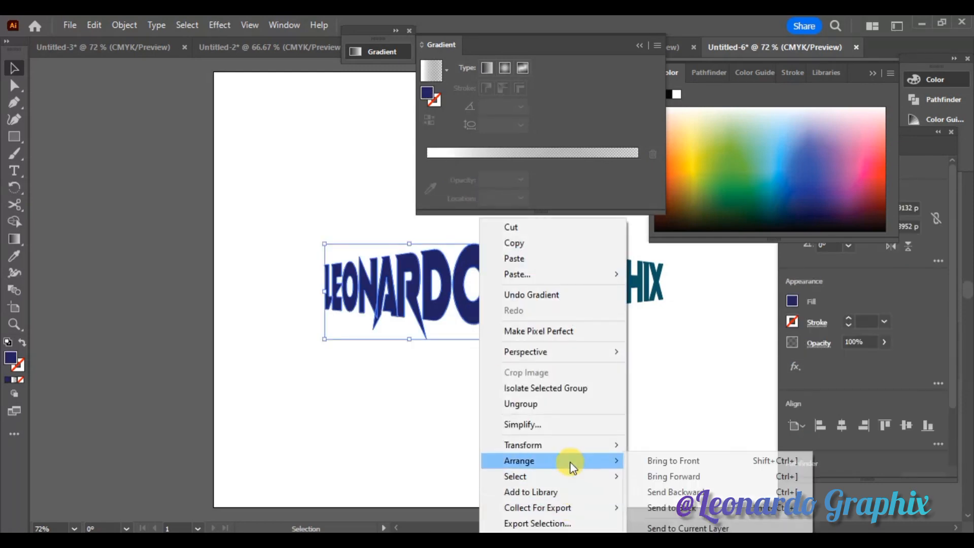
left_click(634, 460)
left_click(634, 436)
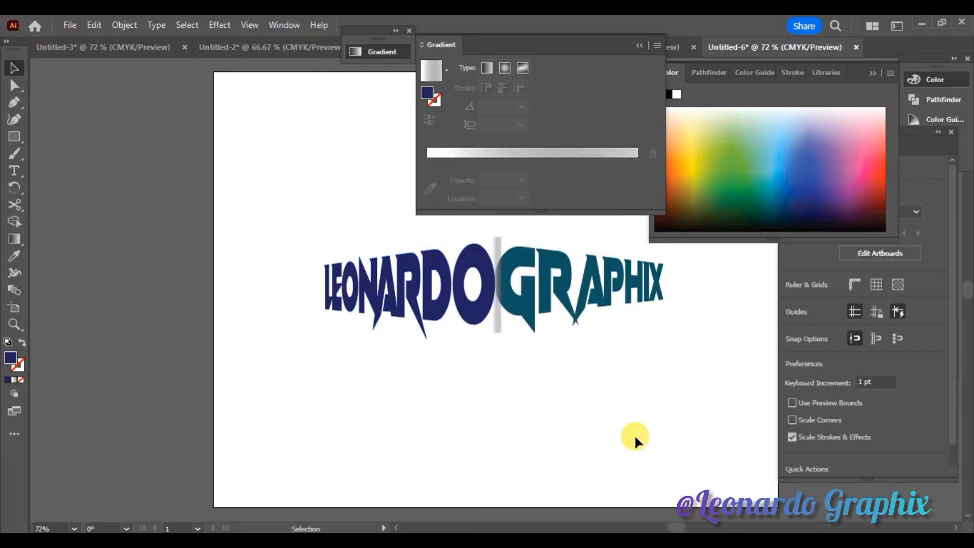
key("ctrl+z")
key("ctrl+z")
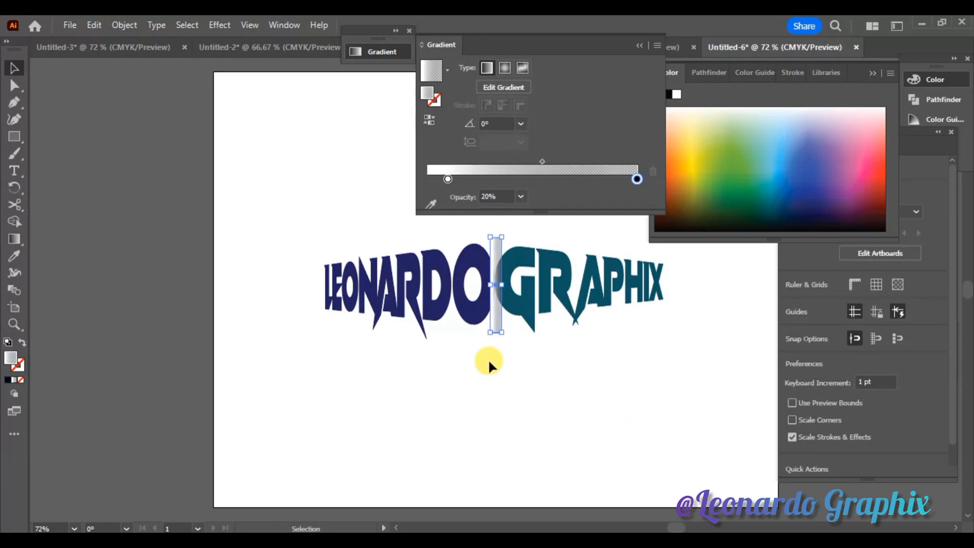
Set the opacity of the black gradient stop in the strip to 10% and deselect the strip.
right_click(494, 319)
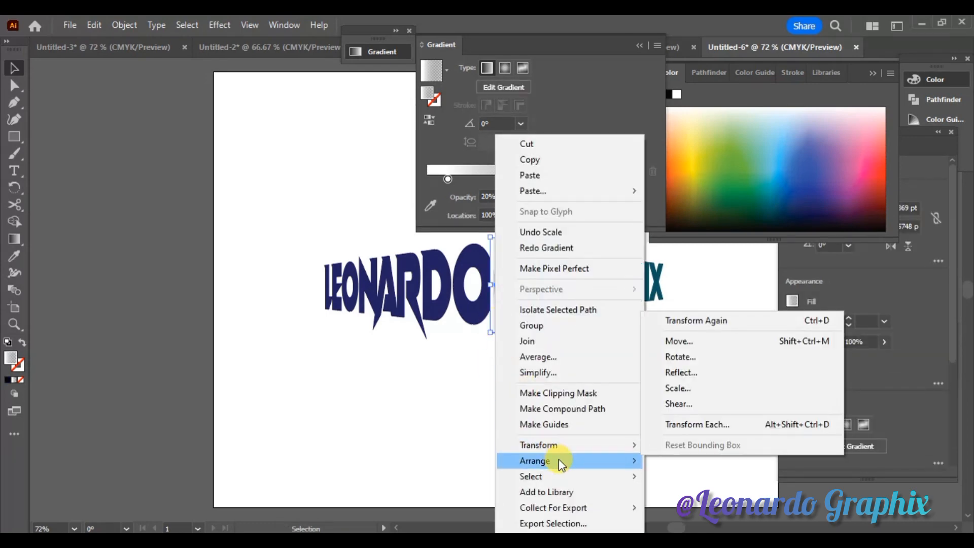
mouse_move(558, 460)
left_click(682, 460)
left_click(520, 196)
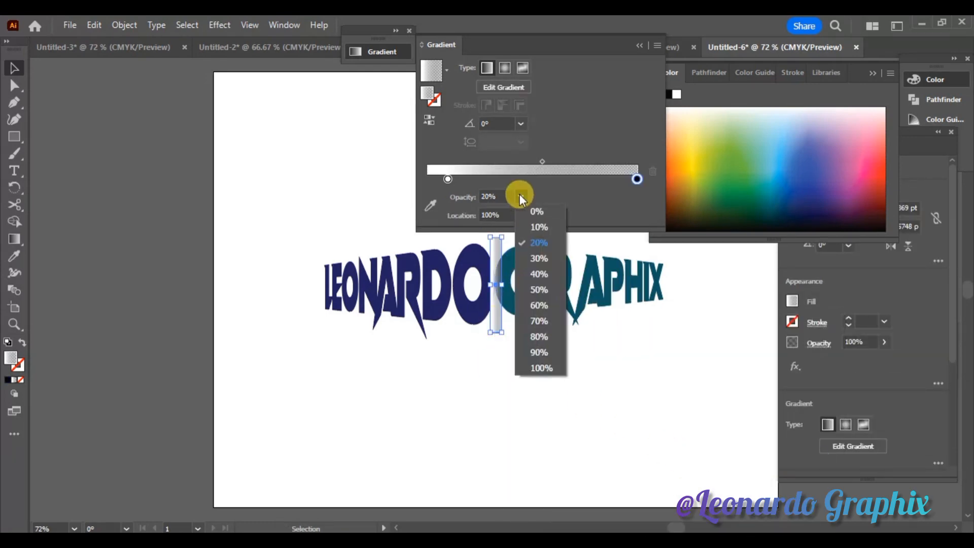
left_click(536, 228)
left_click(507, 366)
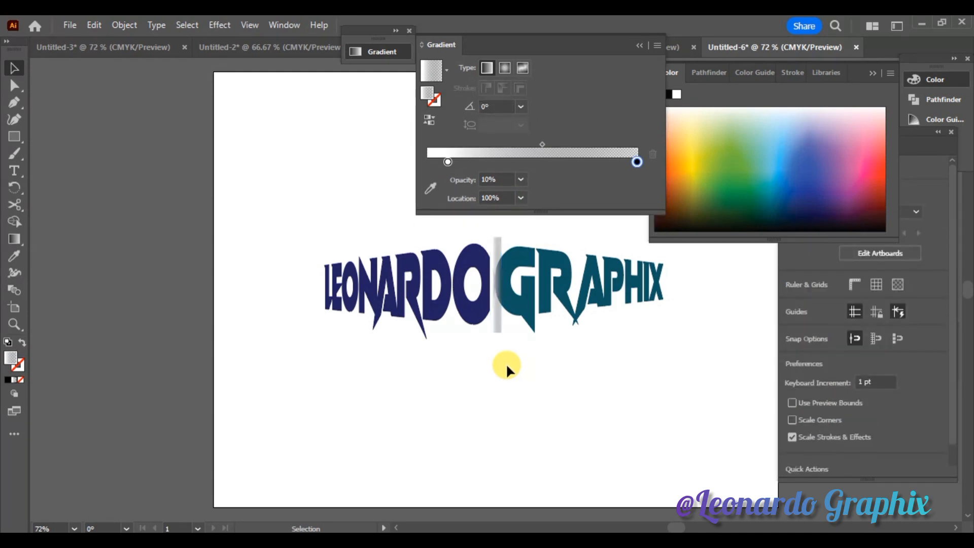
Try moving the black gradient stop to a location of 17.2819%, and undo the move.
left_click_drag(453, 175, 464, 164)
left_click(470, 415)
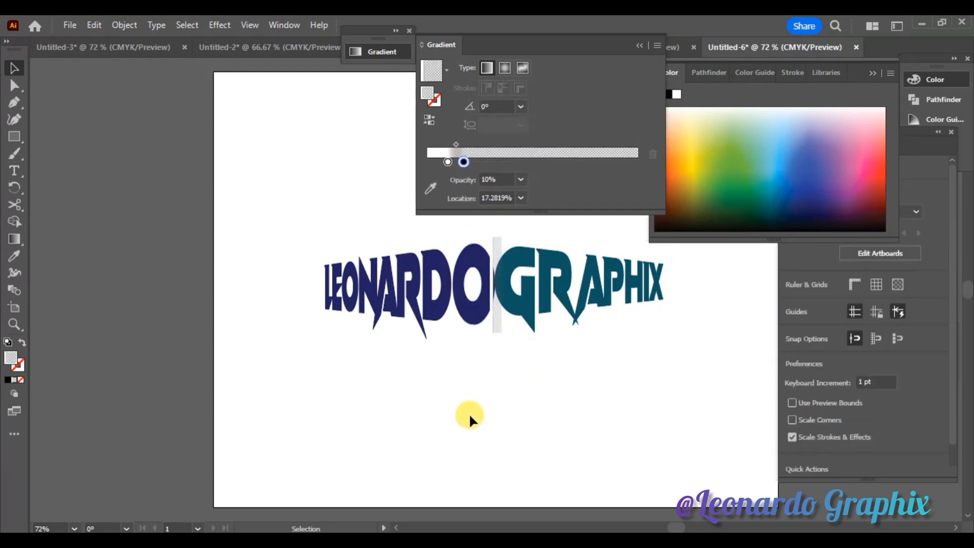
key("ctrl+z")
Give the seam strip a radial gradient with its white stop at 20% opacity and 0% location.
left_click(470, 416)
left_click(497, 247)
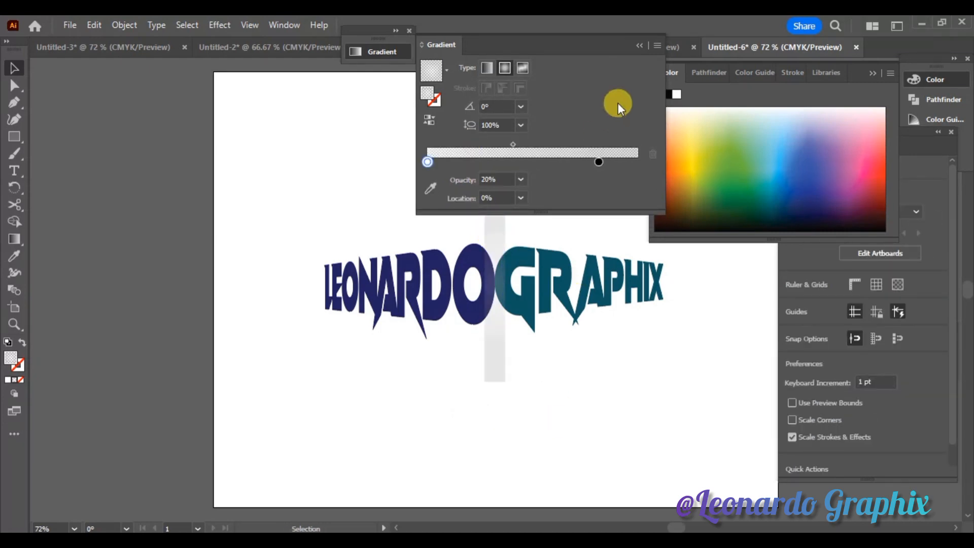
left_click(639, 45)
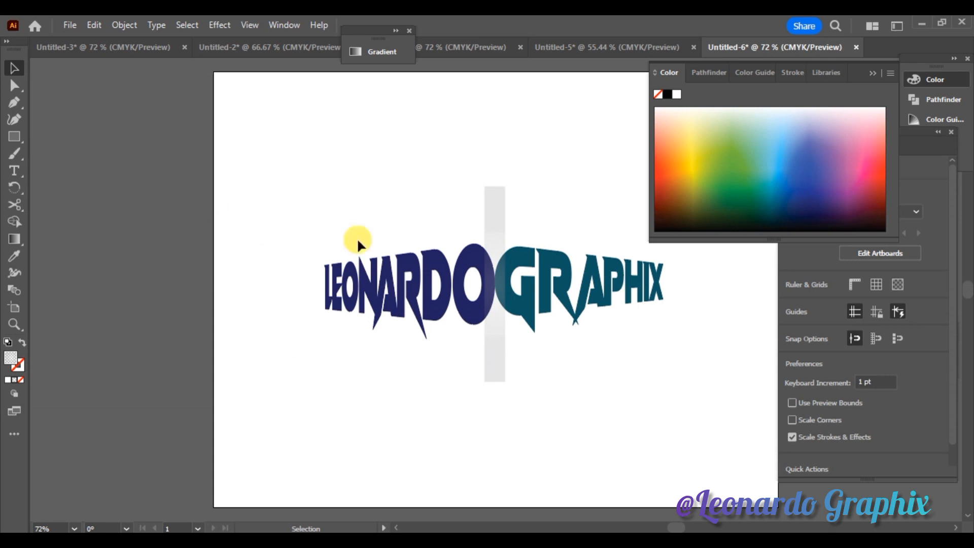
Draw a 792 by 612 pt gradient-filled rectangle covering the whole artboard as a background.
left_click(955, 528)
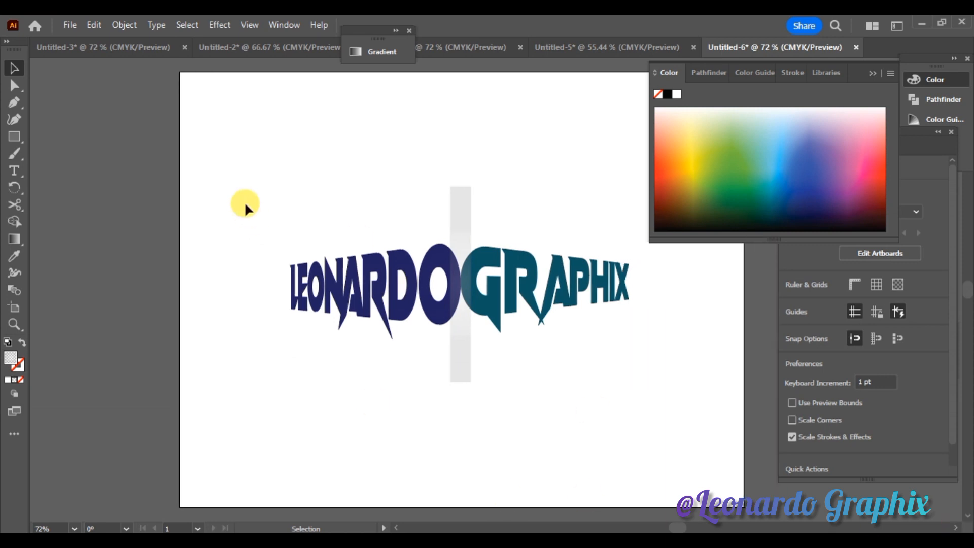
left_click_drag(23, 142, 53, 138)
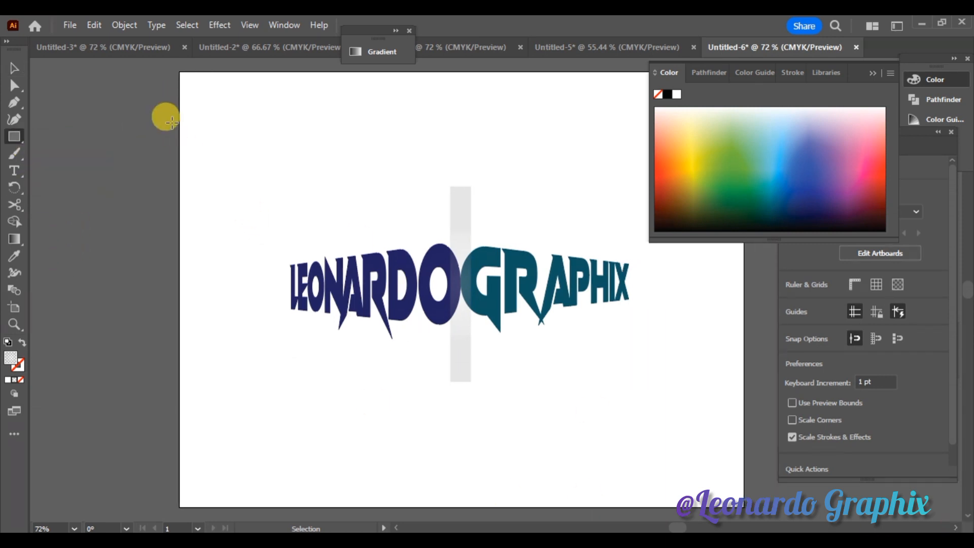
left_click_drag(180, 71, 743, 427)
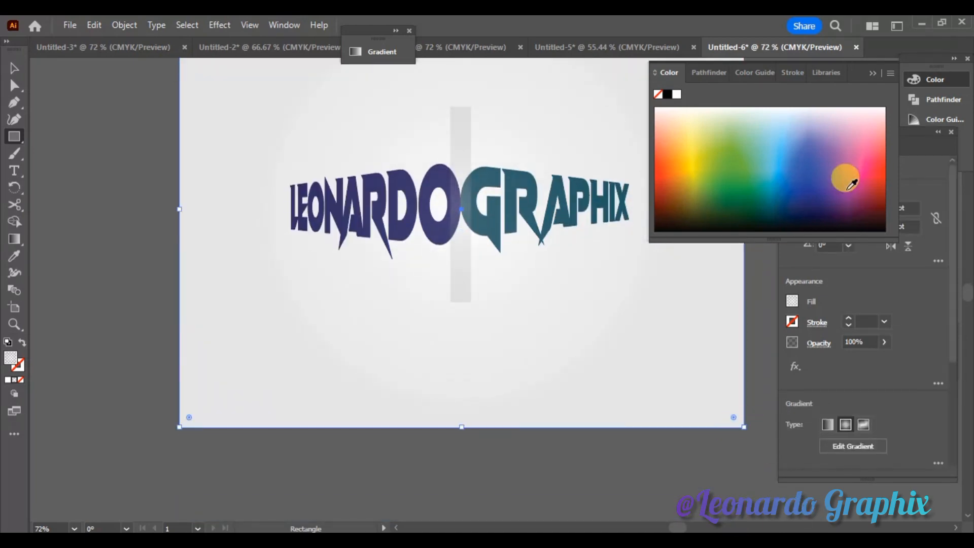
left_click(142, 108)
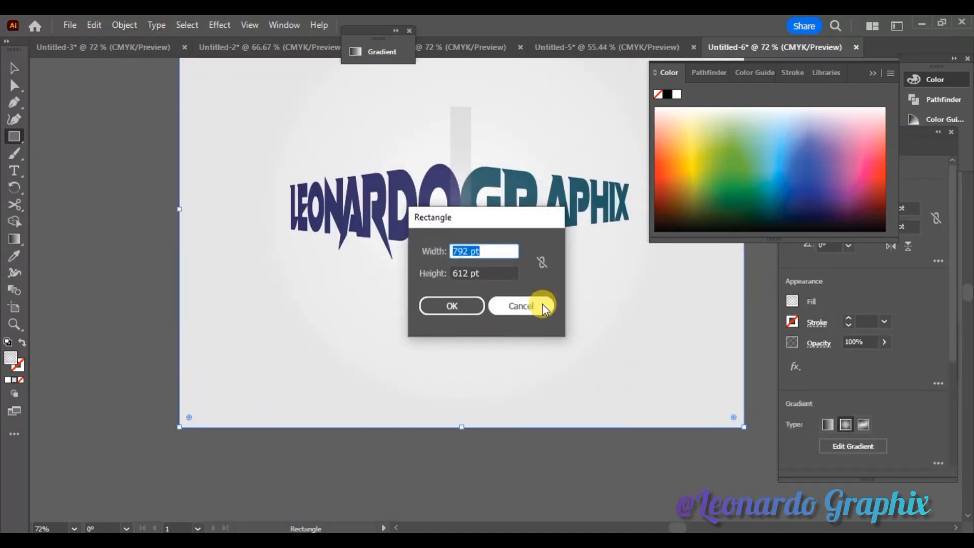
left_click(539, 304)
Lock the background rectangle so it cannot be selected.
left_click(127, 26)
mouse_move(178, 136)
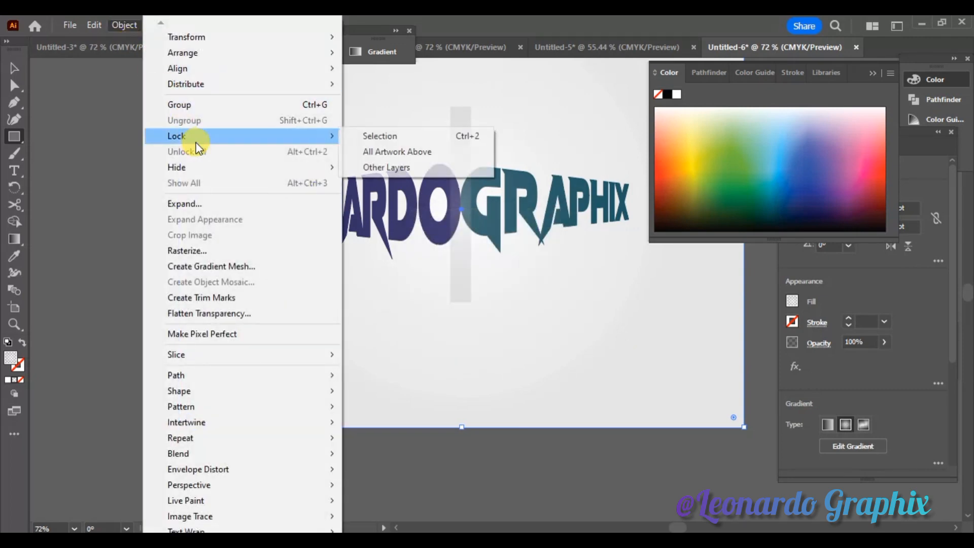
left_click(390, 133)
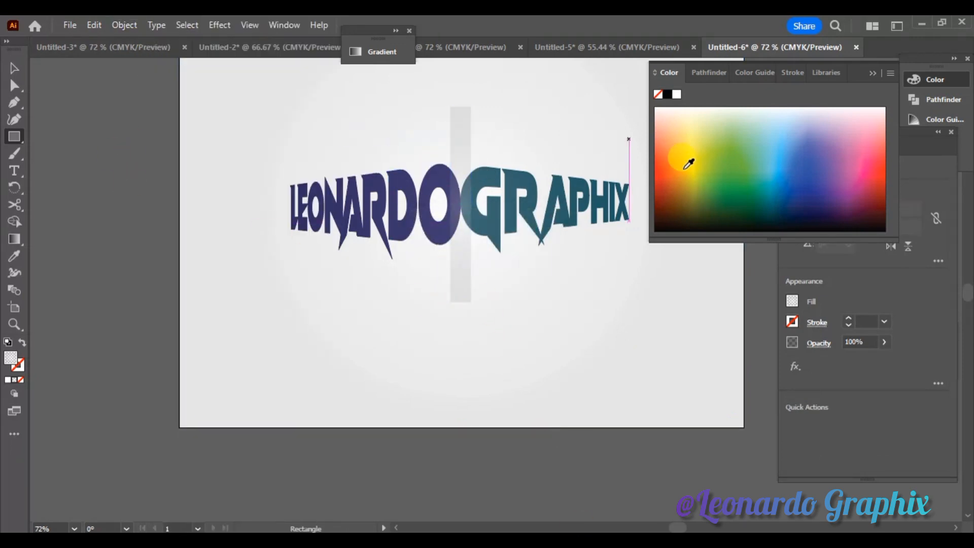
Extend the seam strip up to the artboard's upper edge and widen it slightly.
scroll(966, 285, "up", 4)
scroll(967, 286, "down", 1)
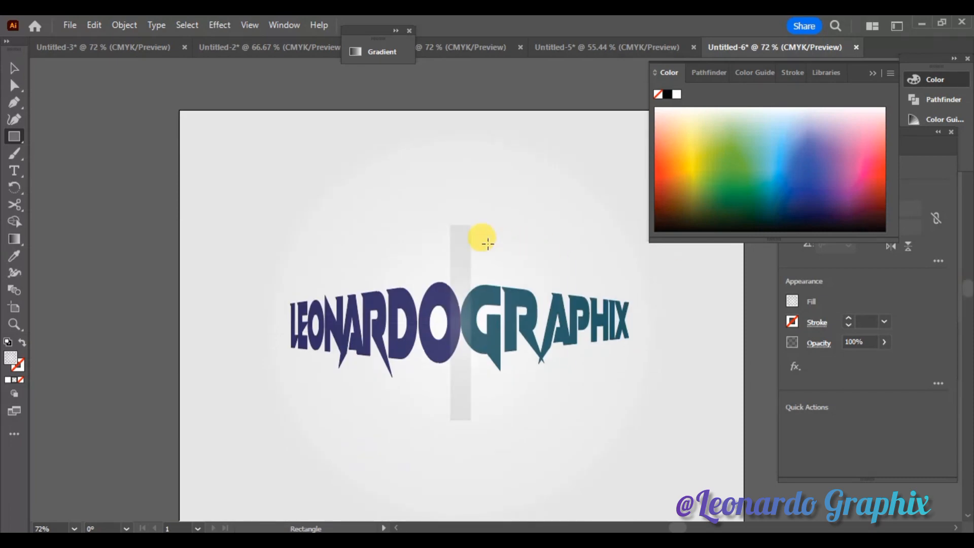
left_click(463, 217)
left_click(521, 304)
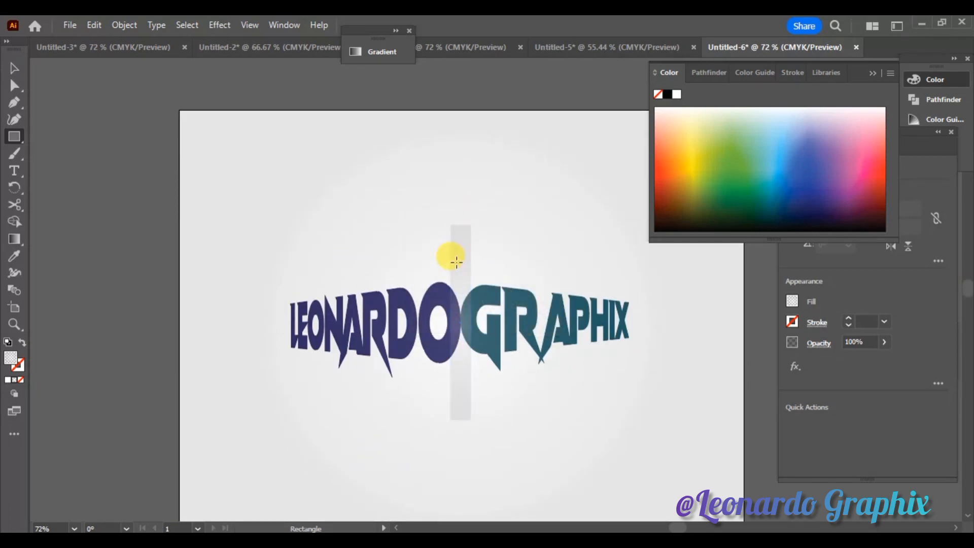
left_click(15, 67)
left_click(467, 231)
left_click_drag(469, 226, 477, 109)
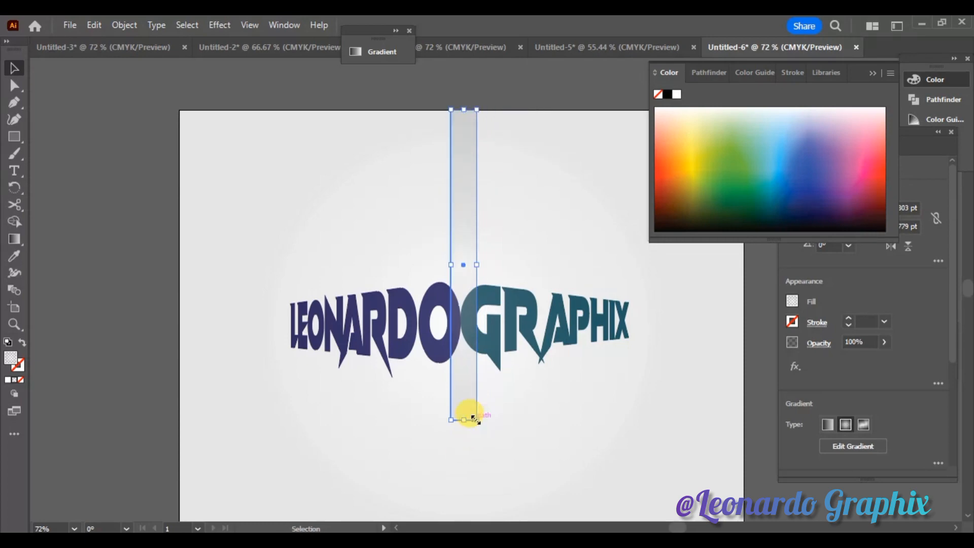
Extend the seam strip down to the artboard's lower edge and deselect it.
left_click(476, 514, "ctrl")
left_click(476, 418)
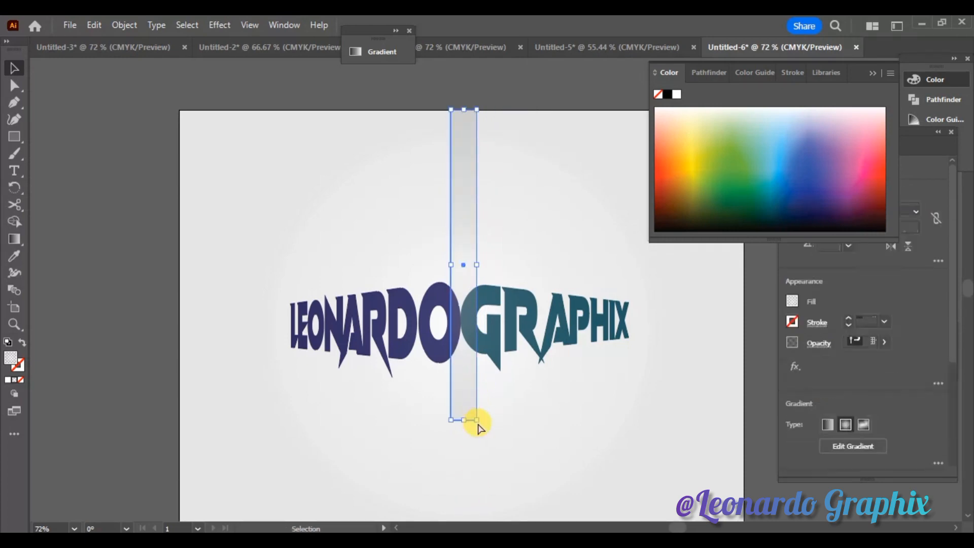
left_click(472, 476, "ctrl")
left_click(463, 404)
left_click_drag(476, 420, 476, 500)
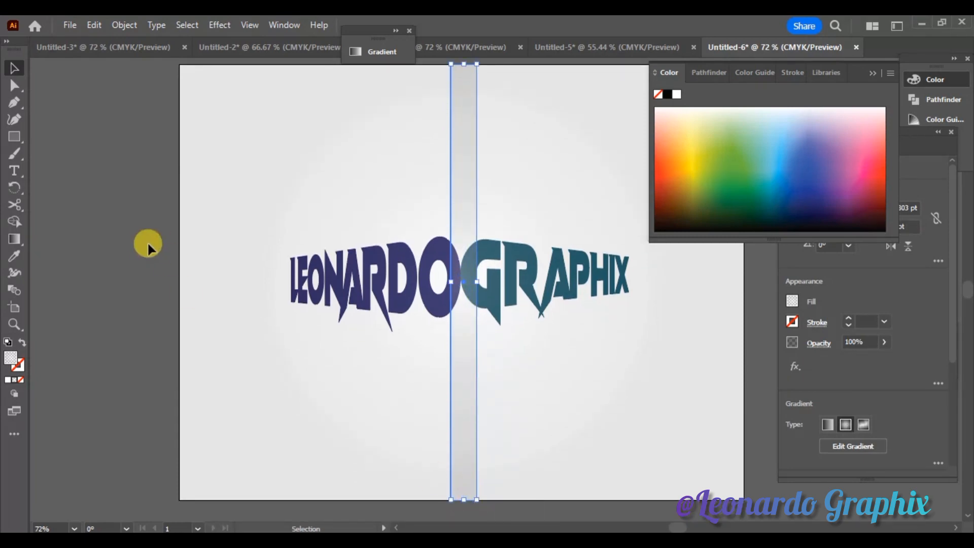
left_click(141, 241)
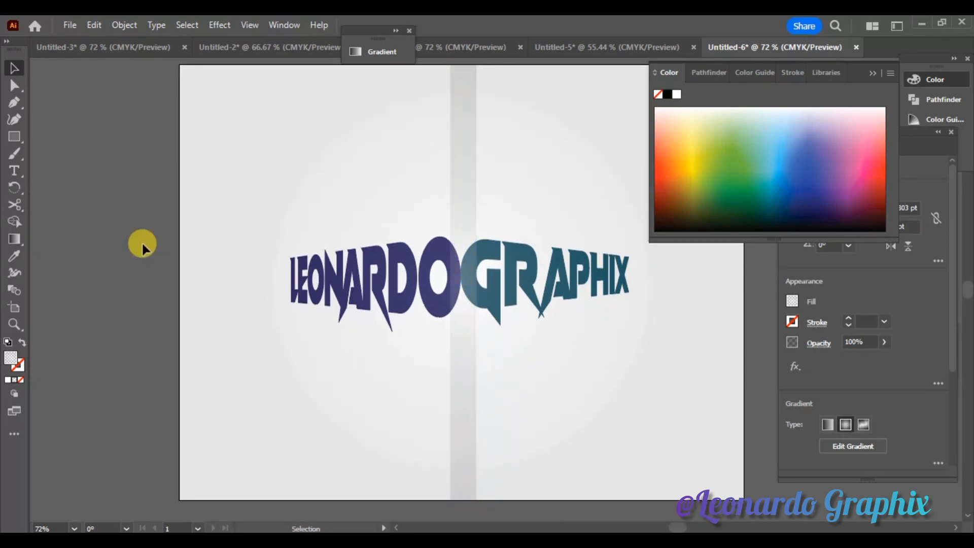
Use the Gradient tool to shift the white and black stops of the strip's radial gradient outward.
left_click(467, 189)
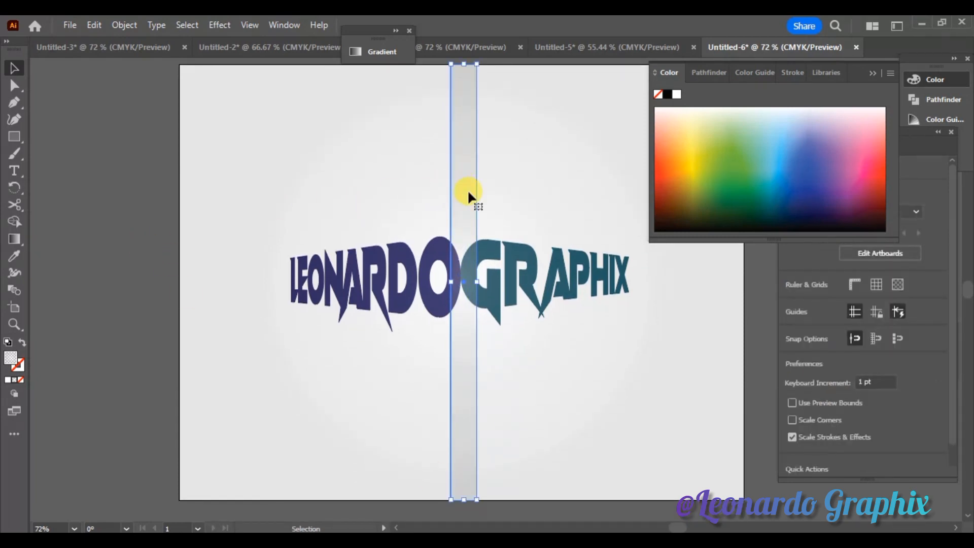
left_click(22, 240)
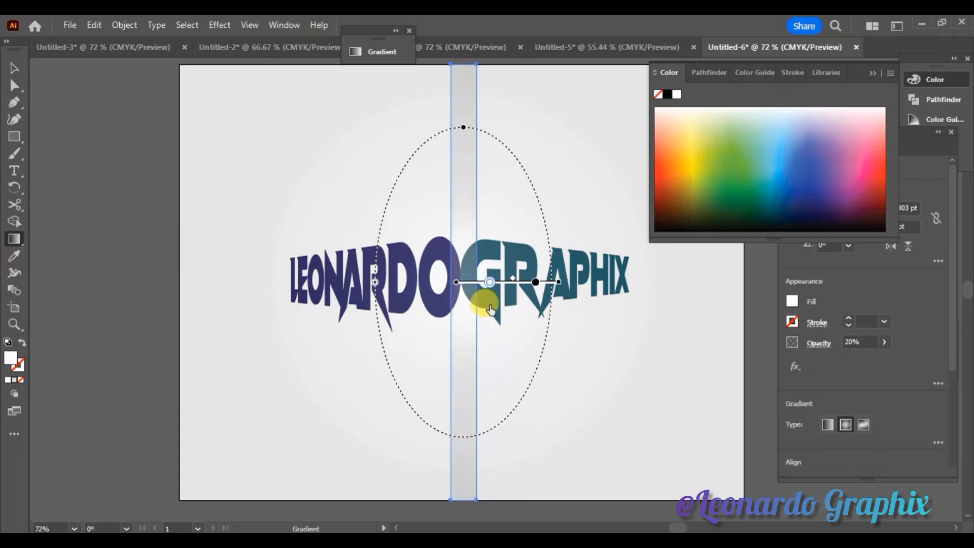
left_click_drag(490, 303, 504, 288)
left_click(535, 289)
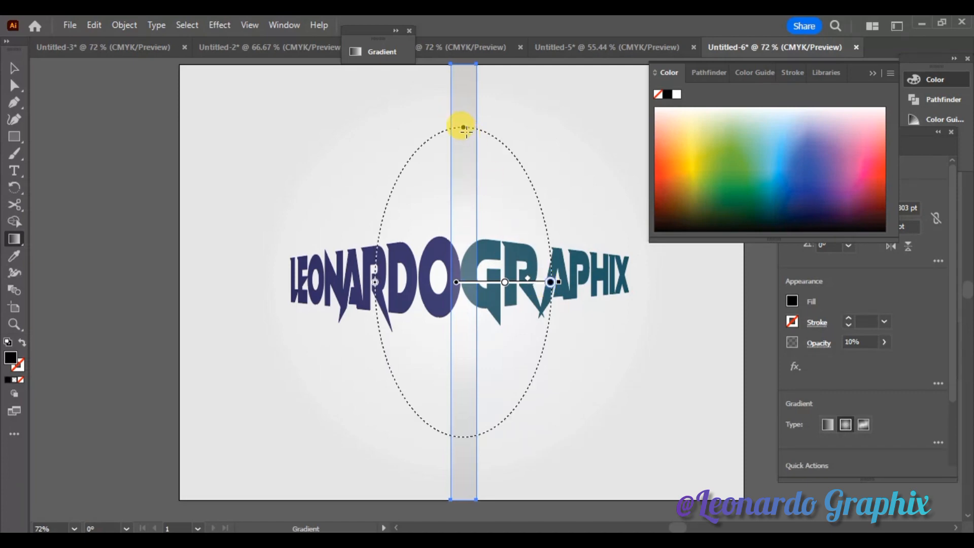
Try redrawing the strip's radial gradient down toward the O and across its upper part, with the white stop at the outer end.
left_click_drag(463, 127, 459, 234)
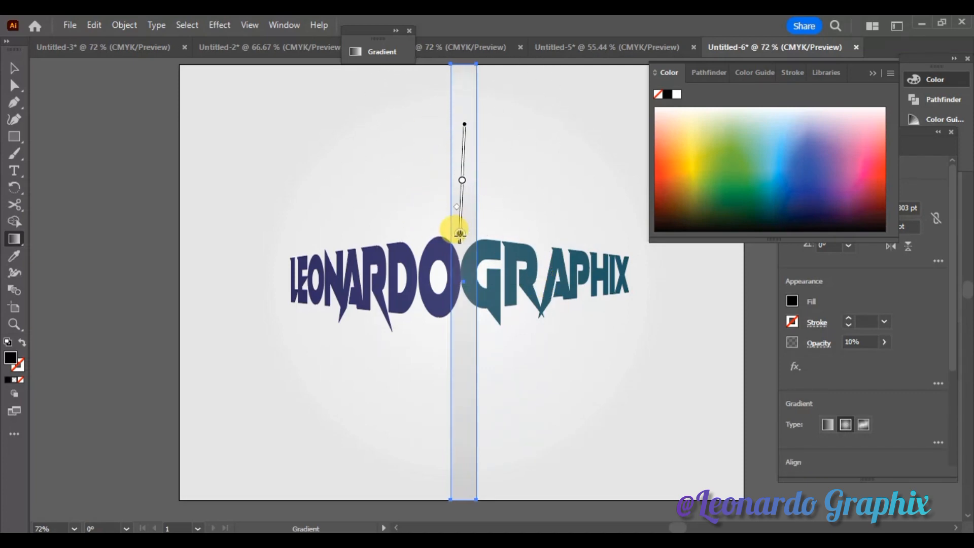
left_click_drag(462, 181, 463, 274)
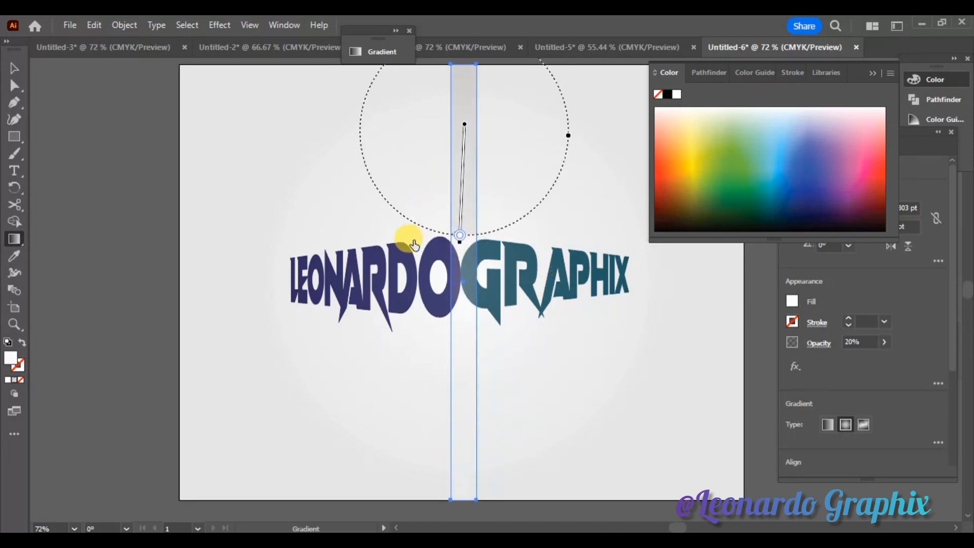
left_click_drag(516, 132, 360, 119)
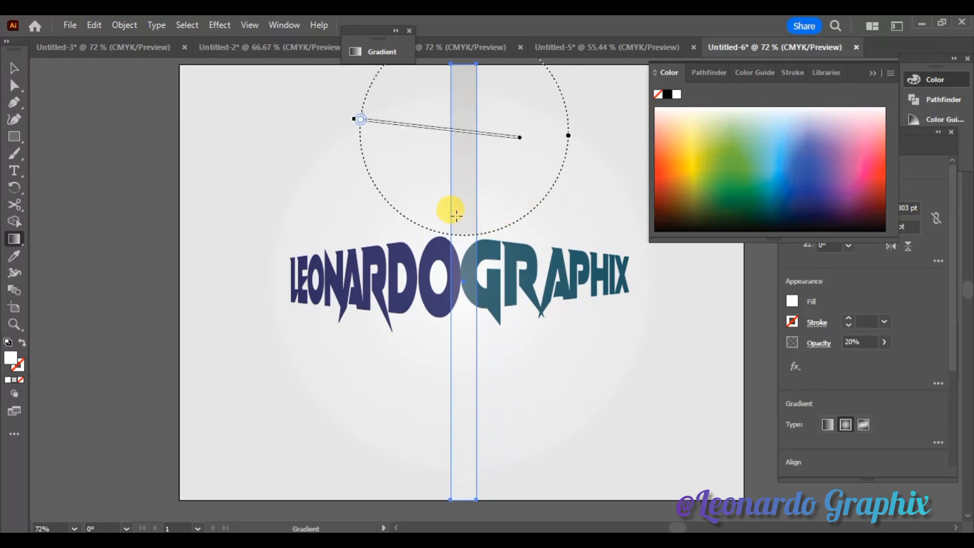
mouse_move(519, 136)
left_mouse_down()
mouse_move(483, 185)
mouse_move(556, 131)
mouse_move(543, 132)
mouse_move(515, 173)
left_mouse_up()
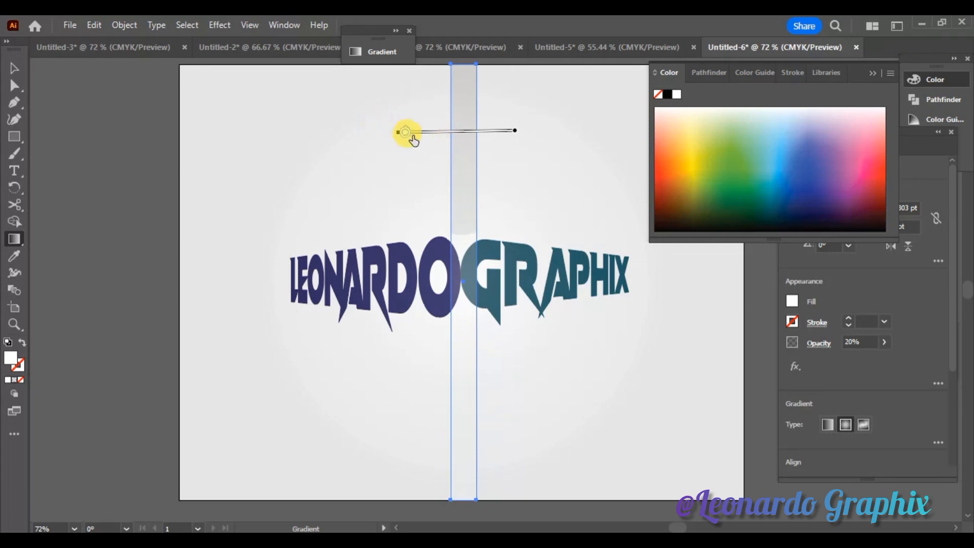
double_click(406, 132)
key("Escape")
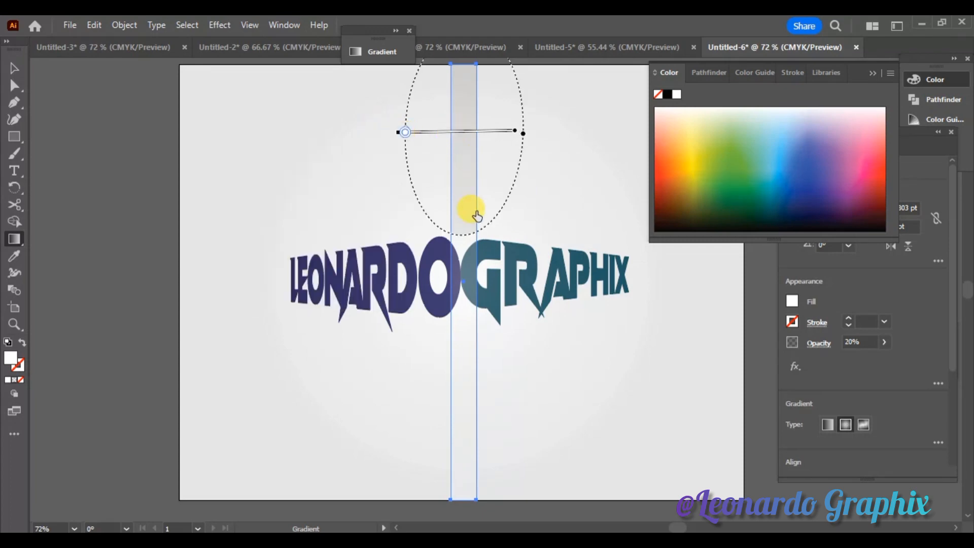
left_click(14, 68)
left_click(529, 162)
Move the white stop of the strip's gradient inward to about the strip's left edge, and deselect the strip.
left_click(465, 191)
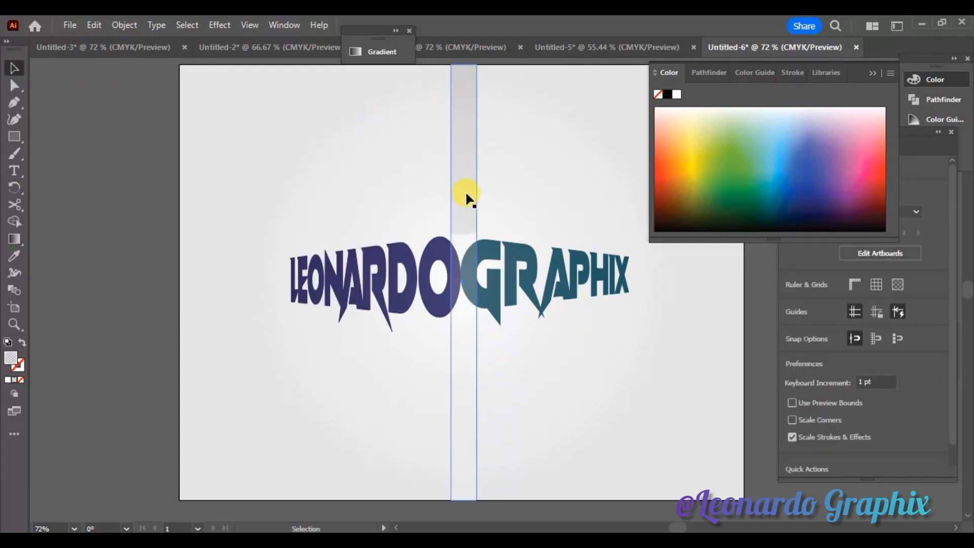
left_click(14, 239)
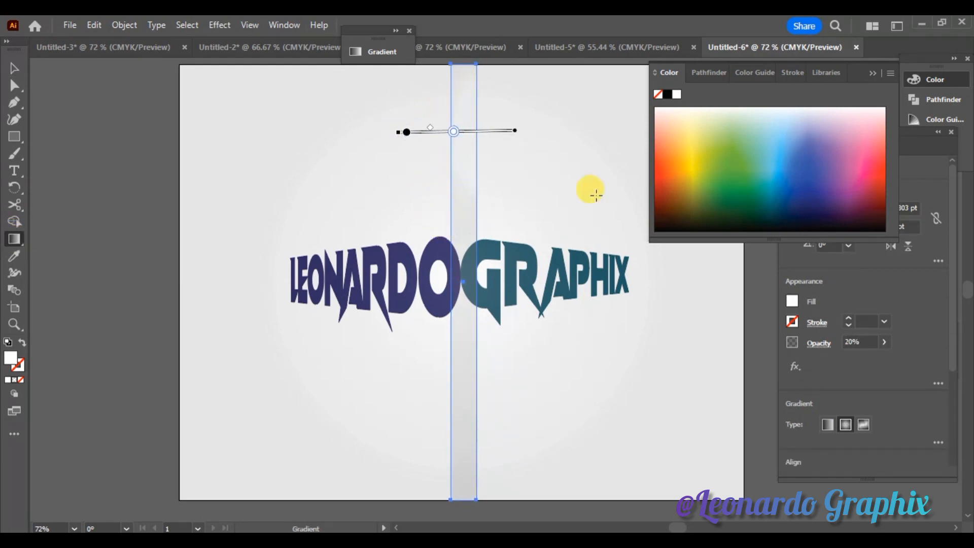
left_click(14, 67)
left_click(269, 451)
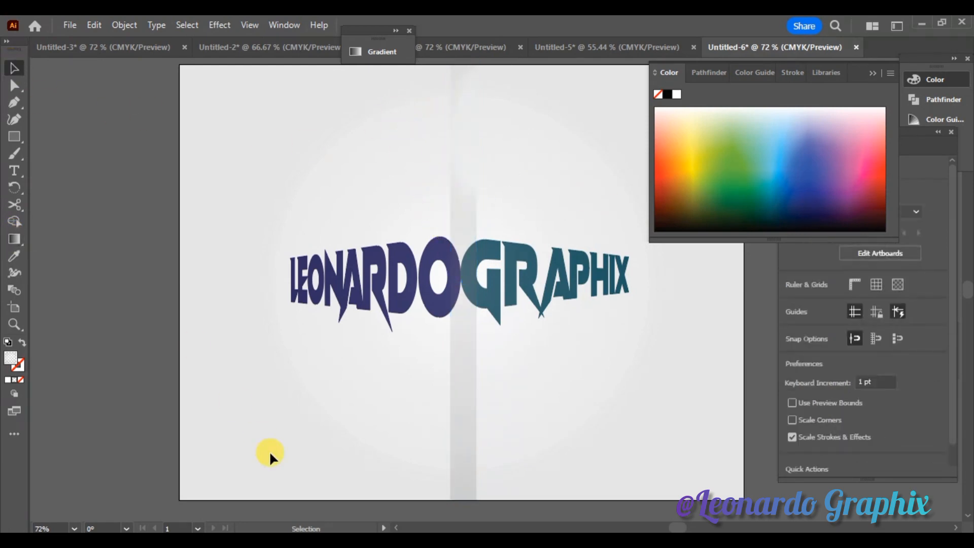
Narrow the strip's elliptical gradient and redraw it diagonally from below the lettering toward the artboard's lower right.
left_click(471, 493)
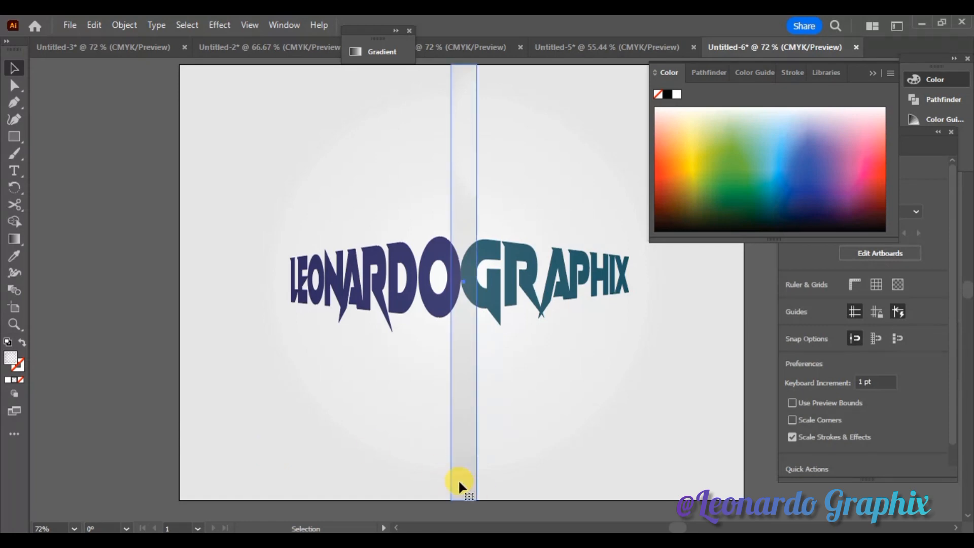
left_click(15, 240)
left_click(454, 133)
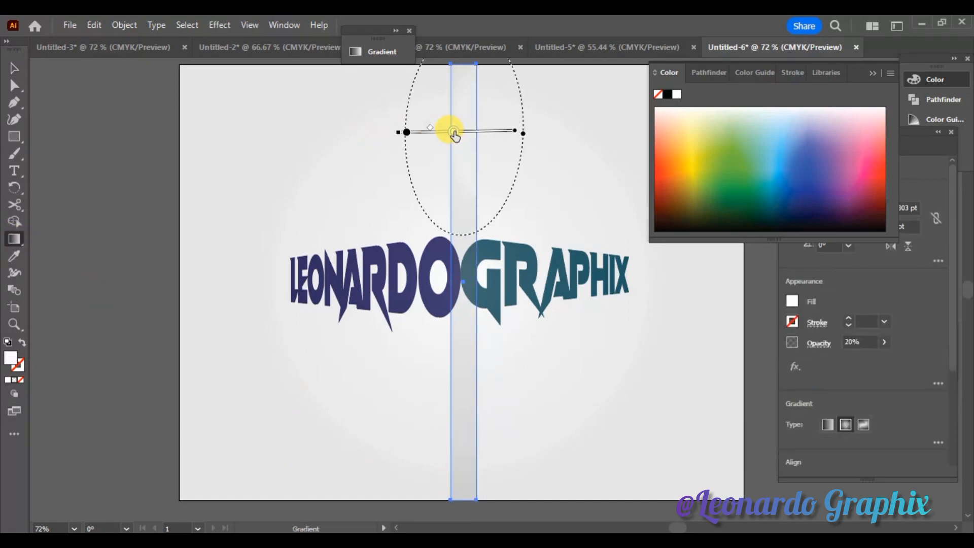
left_click_drag(522, 199, 483, 205)
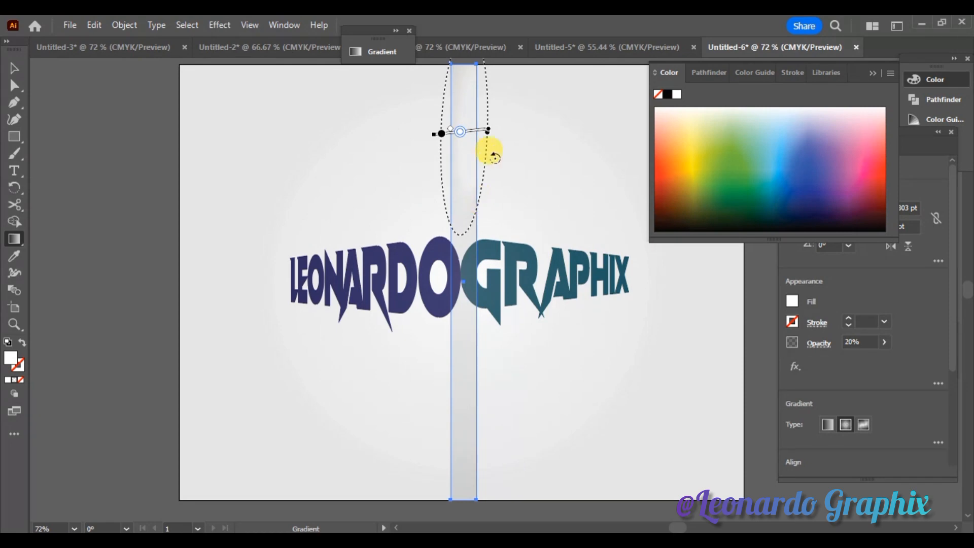
mouse_move(488, 133)
left_mouse_down()
mouse_move(464, 249)
mouse_move(312, 380)
mouse_move(479, 95)
mouse_move(461, 86)
mouse_move(398, 138)
left_mouse_up()
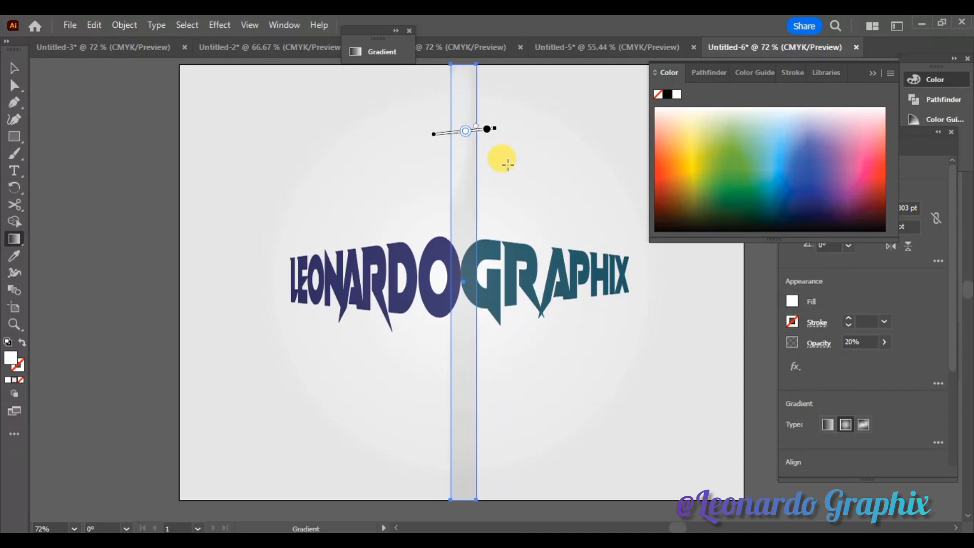
left_click_drag(482, 130, 520, 101)
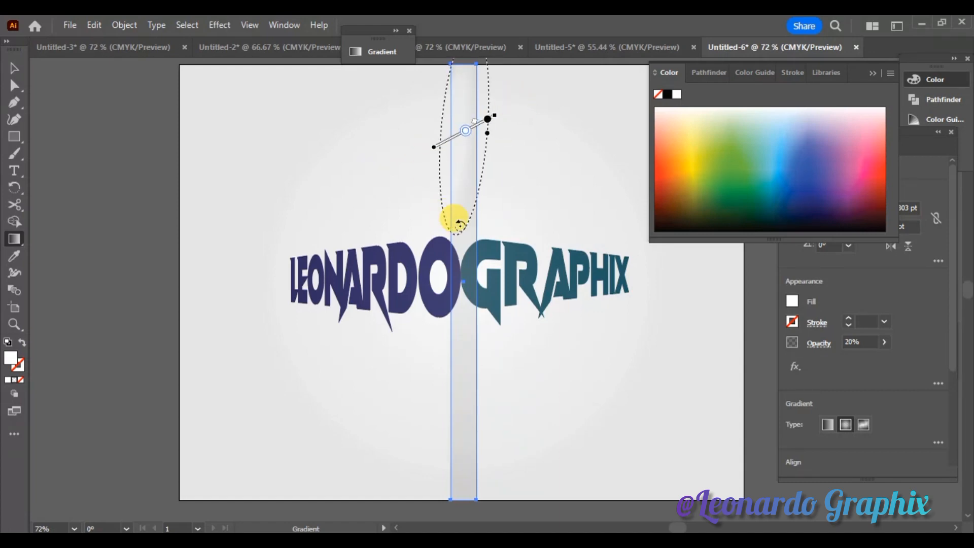
left_click_drag(460, 364, 551, 455)
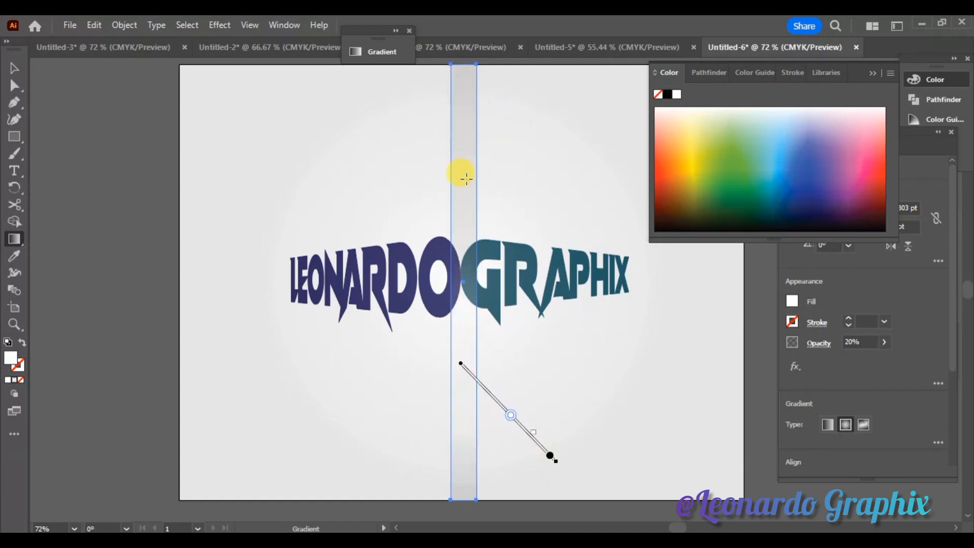
Try redrawing the strip's radial gradient along several diagonals, ending from below the lettering toward the artboard's lower right, and deselect the strip.
left_click_drag(447, 155, 579, 233)
left_click_drag(246, 370, 354, 451)
left_click_drag(571, 367, 701, 458)
left_click(10, 63)
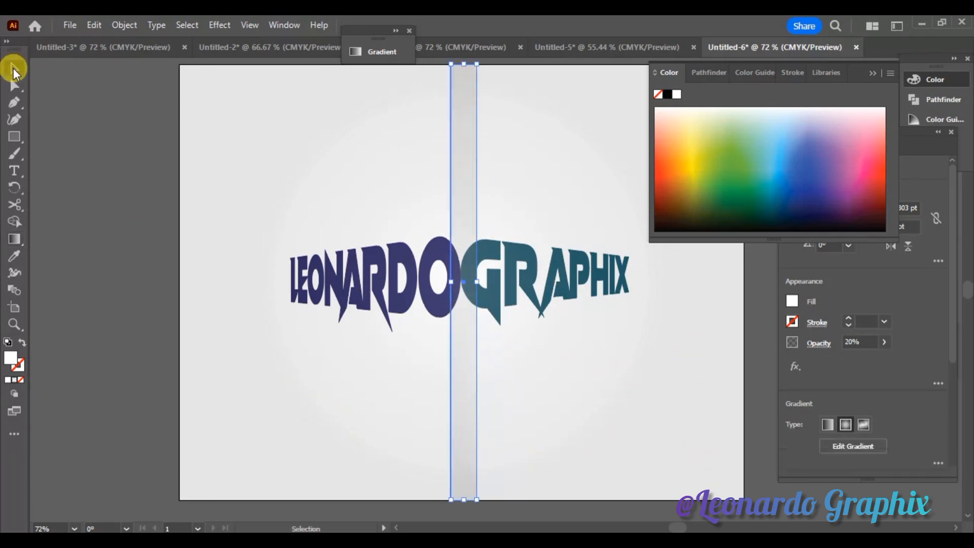
left_click(227, 309)
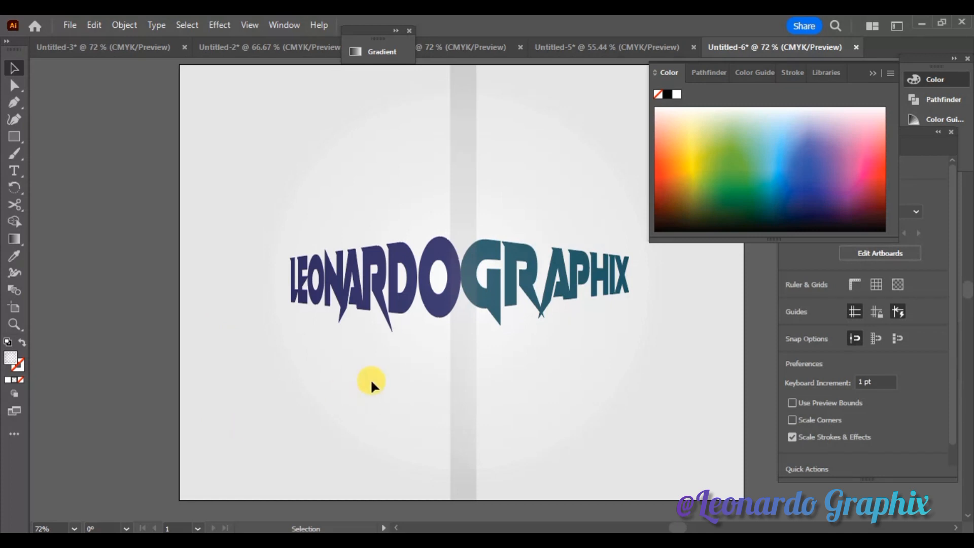
Reselect the strip, redraw its radial gradient diagonally from the O down across the G, and deselect it.
left_click(456, 213)
left_click(15, 239)
left_click_drag(455, 136, 517, 205)
left_click_drag(461, 385, 538, 490)
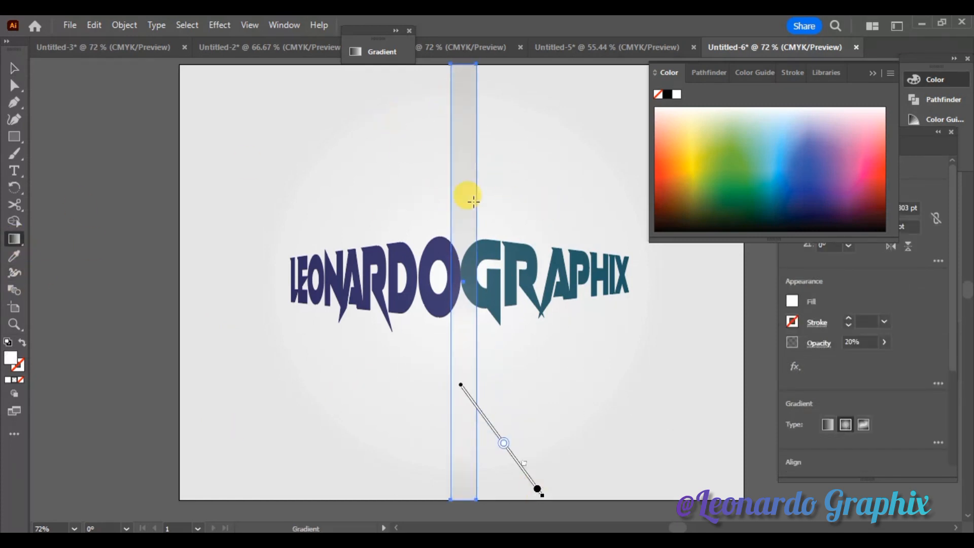
left_click_drag(461, 231, 465, 180)
left_click_drag(450, 269, 499, 314)
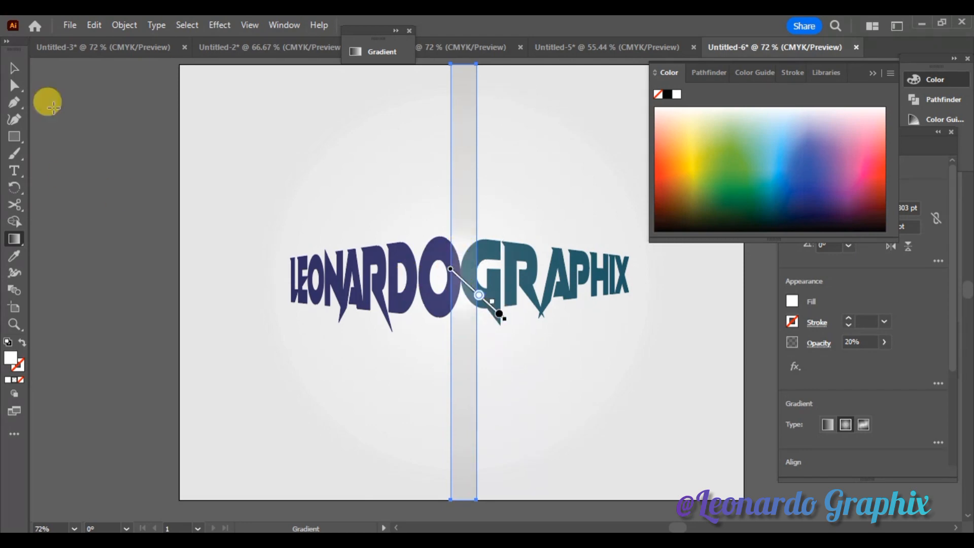
left_click(15, 68)
left_click(250, 194)
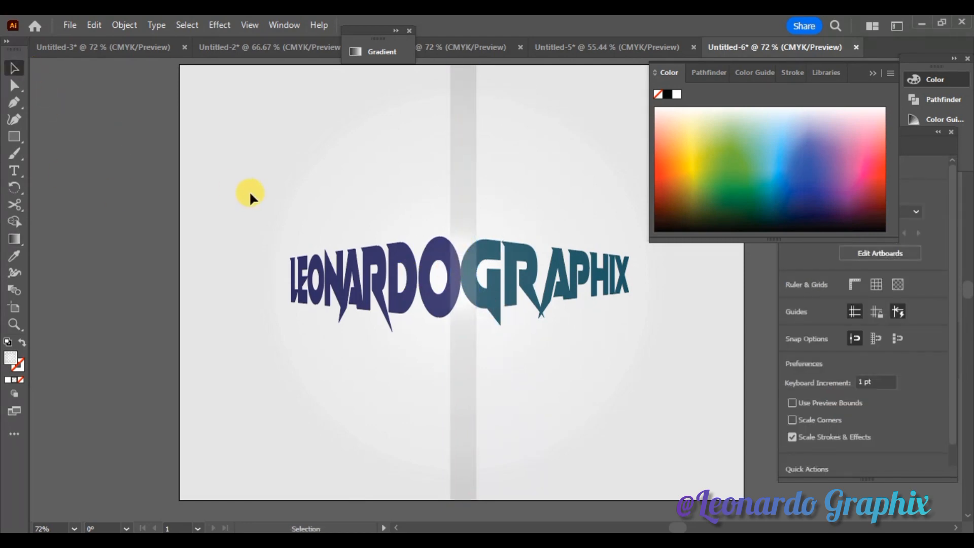
Draw a 792 pt by 13 pt rectangle across the full width of the artboard's top edge.
left_click(23, 141)
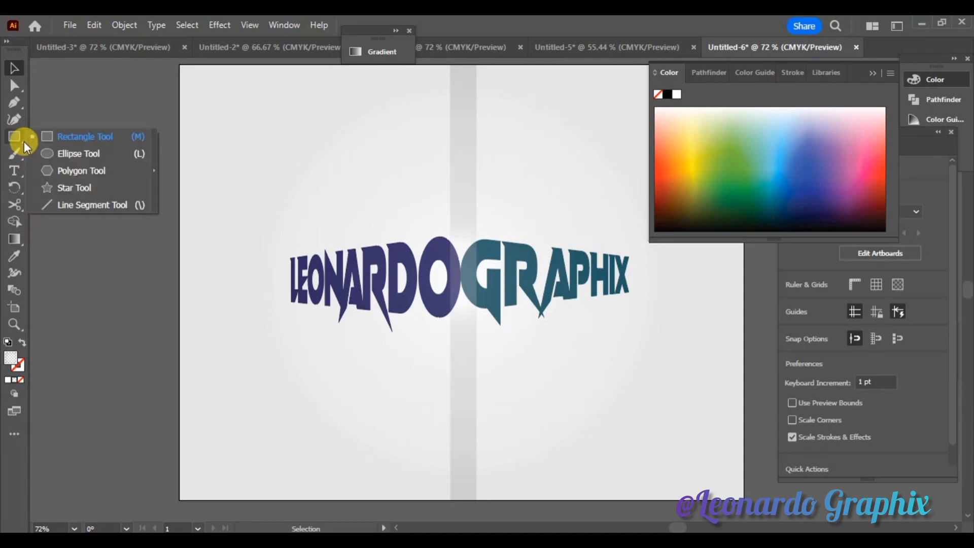
left_click(71, 135)
left_click_drag(181, 62, 743, 300)
scroll(507, 203, "up", 5)
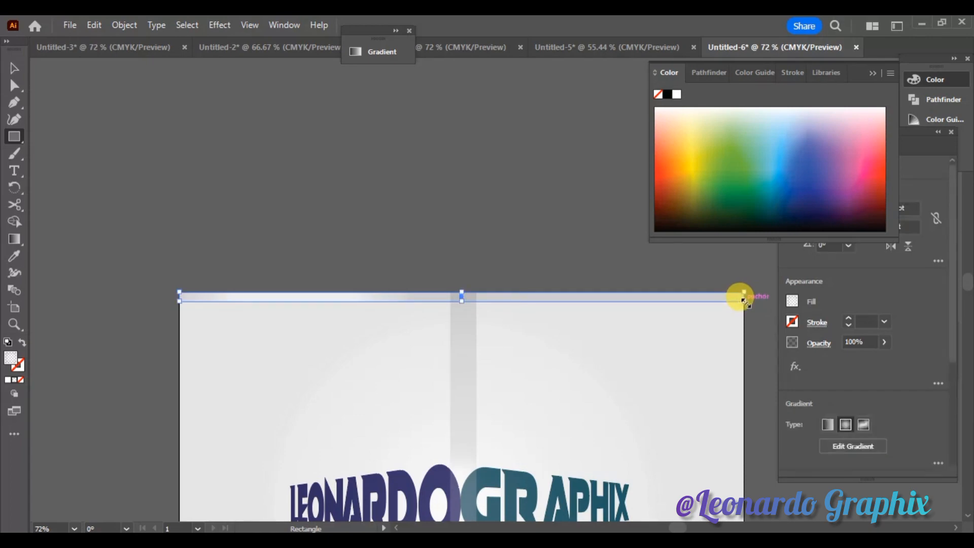
Fill the top bar with solid lavender #8F8ACE and deselect it.
left_click(807, 154)
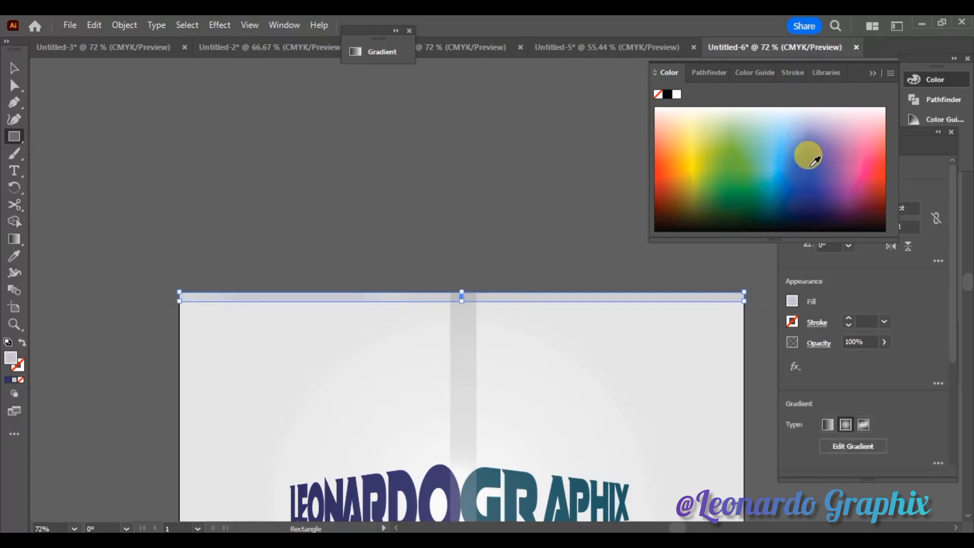
double_click(10, 362)
left_click(753, 204)
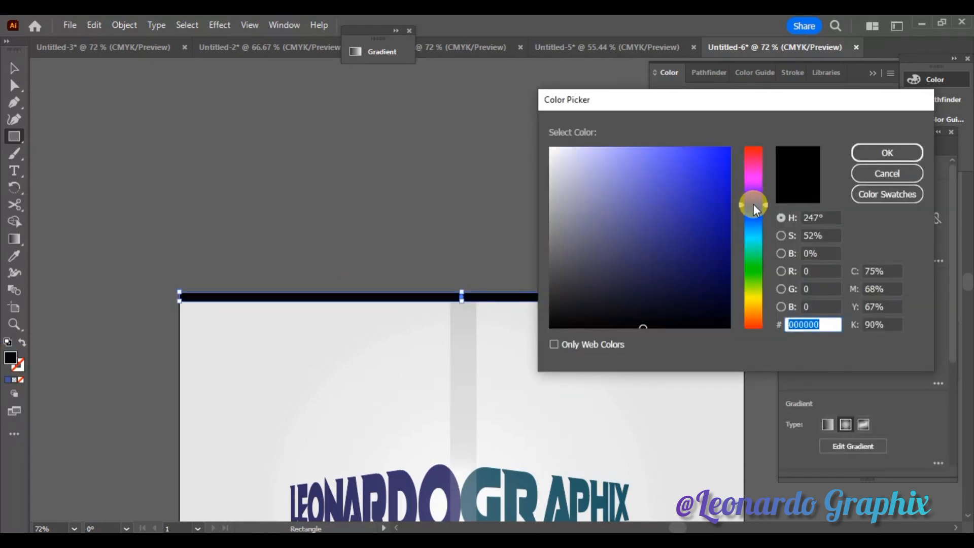
left_click(681, 206)
left_click(609, 182)
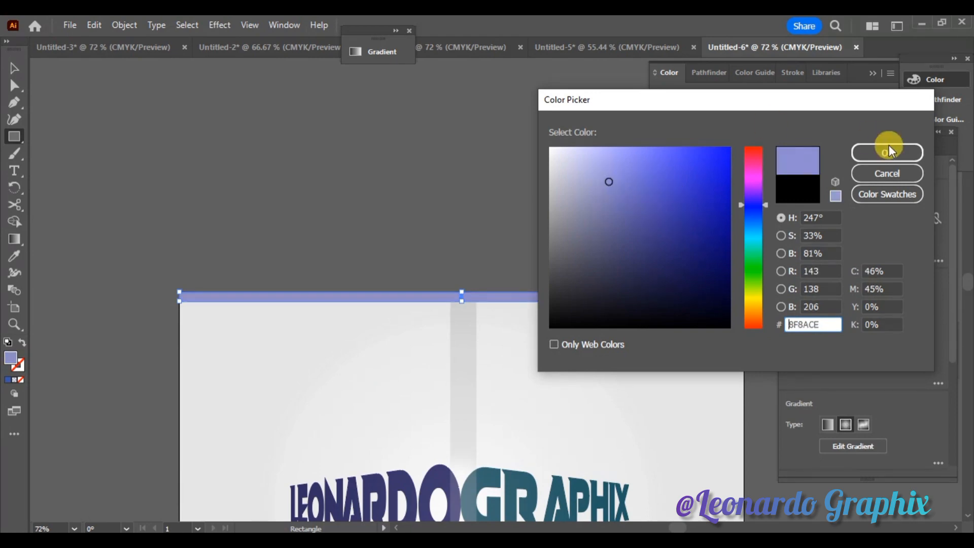
left_click(888, 153)
left_click_drag(952, 228, 968, 289)
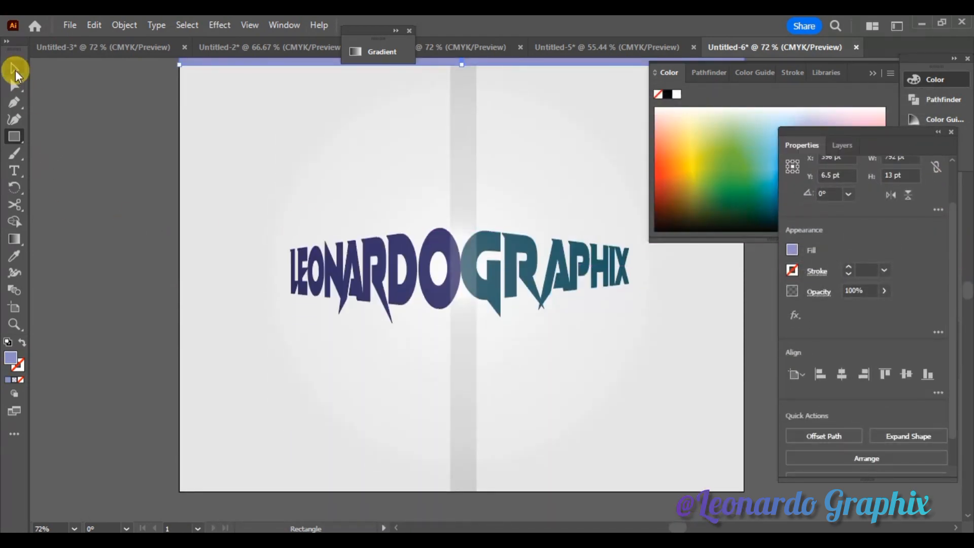
left_click(102, 212)
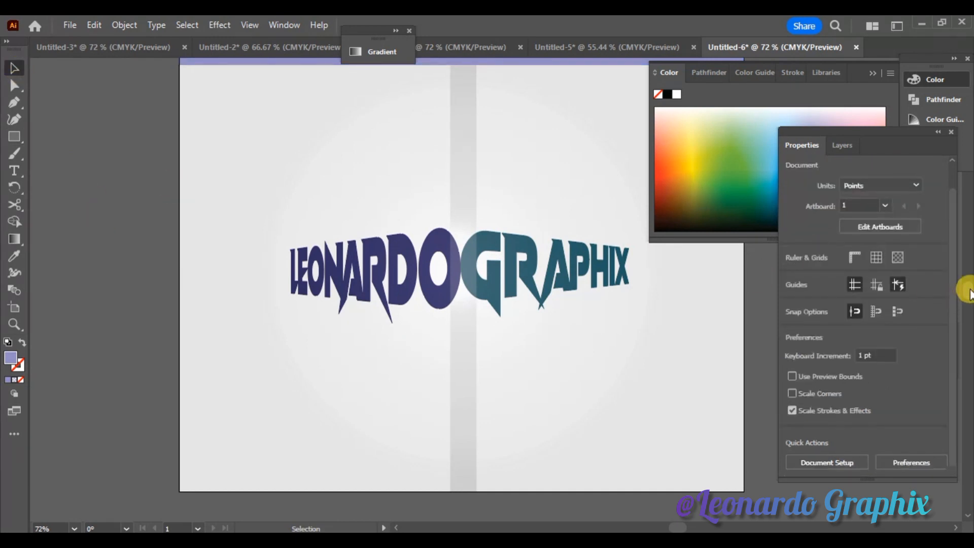
left_click_drag(969, 293, 969, 293)
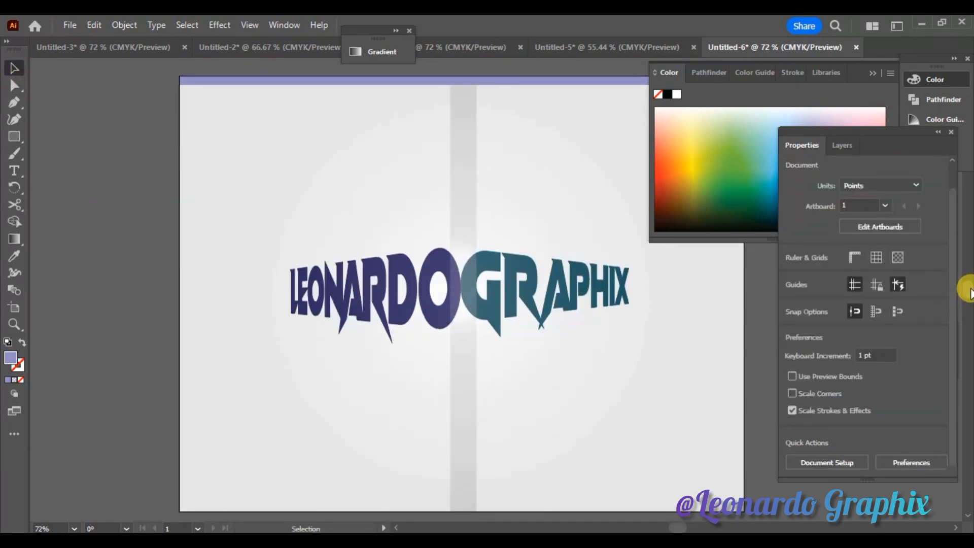
Stretch the seam strip's gradient further down past the G, move its middle stop outward along it, and deselect the strip.
left_click(462, 451)
left_click(14, 241)
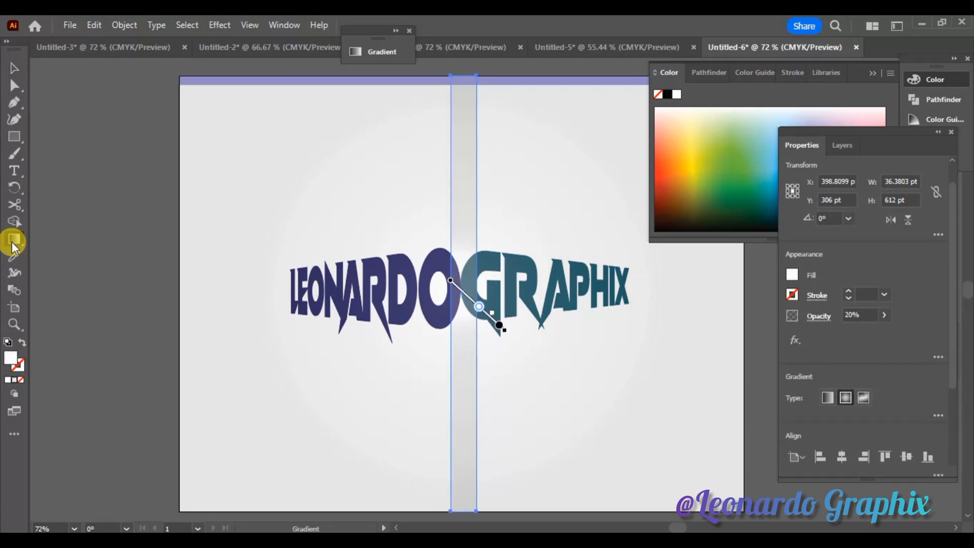
left_click(500, 325)
left_click_drag(499, 325, 534, 397)
left_click_drag(479, 306, 502, 353)
left_click(14, 69)
left_click(171, 237)
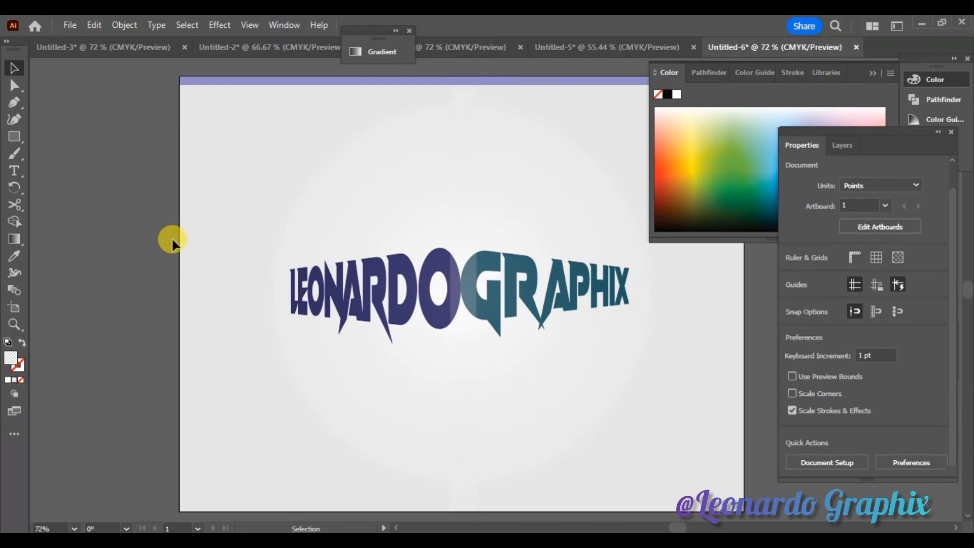
Recolor the bar along the artboard's top edge to a medium blue and deselect it.
left_click(539, 81)
left_click(778, 191)
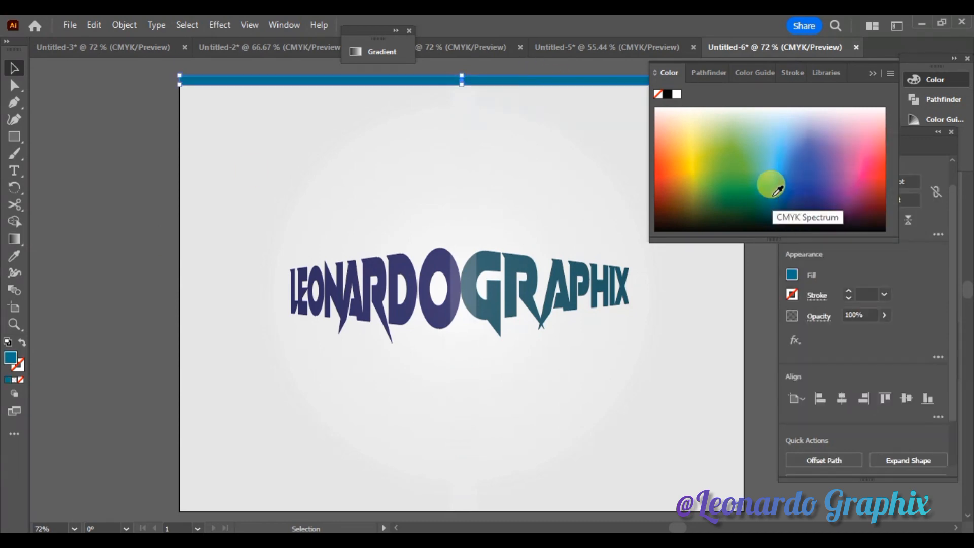
left_click(809, 181)
left_click(809, 149)
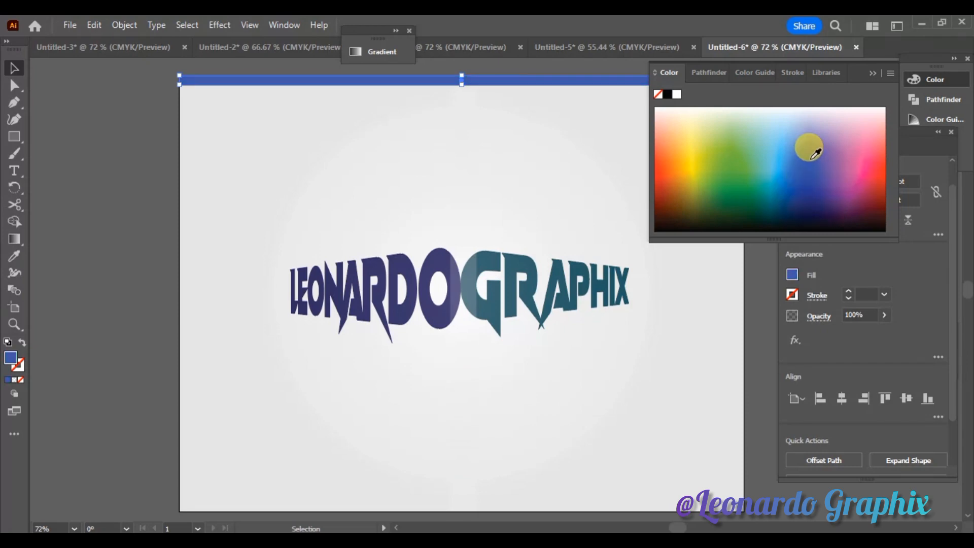
left_click(798, 129)
left_click(797, 145)
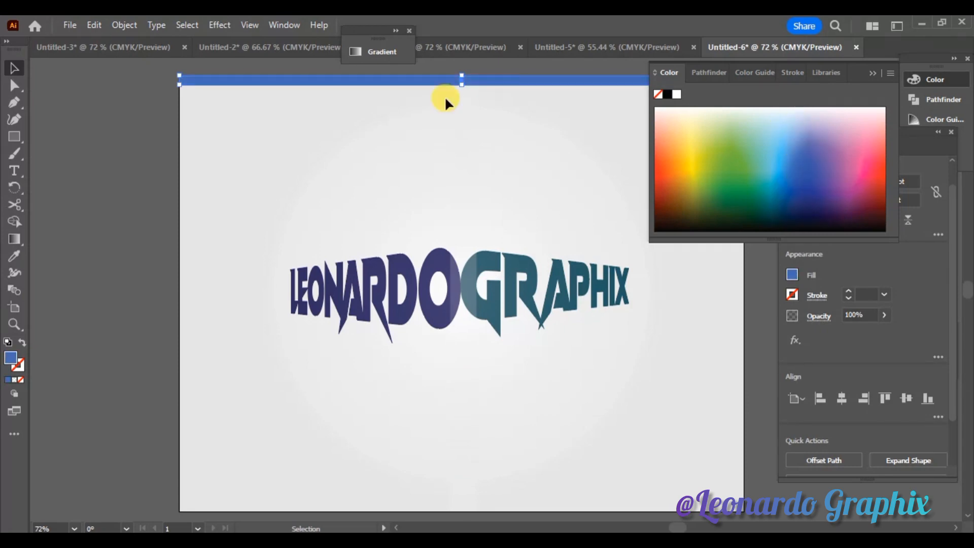
left_click(91, 162)
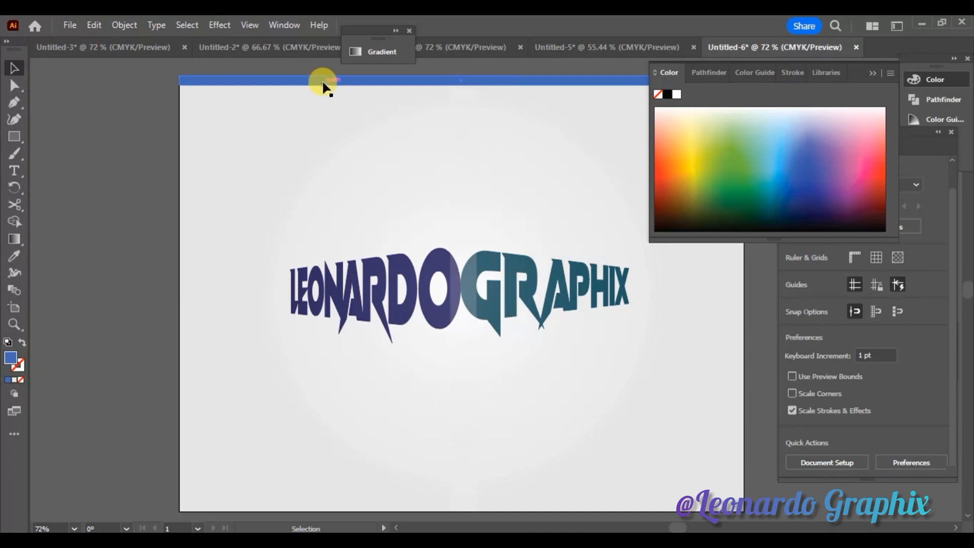
Duplicate the top bar onto the artboard's bottom edge and fill the copy with a dark teal blue.
left_click_drag(321, 82, 322, 512)
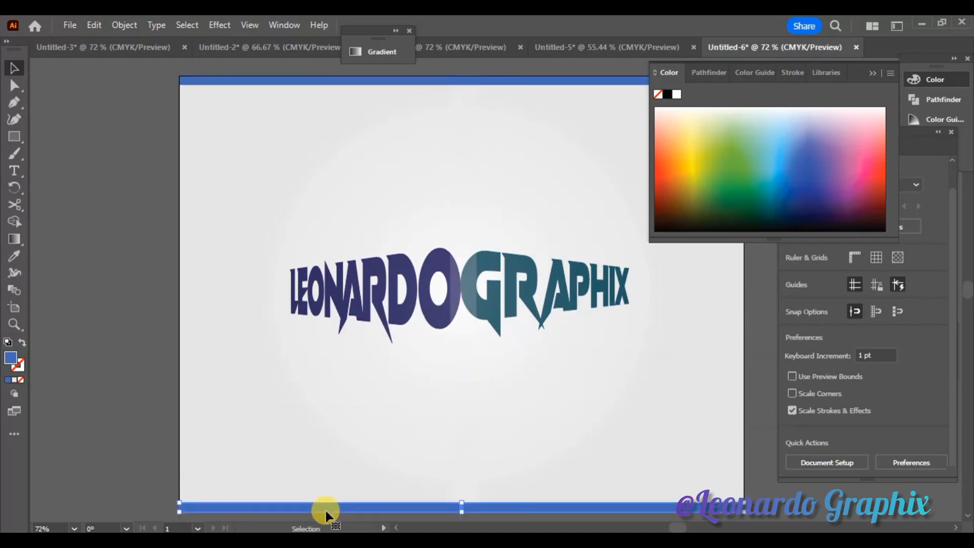
left_click(89, 212)
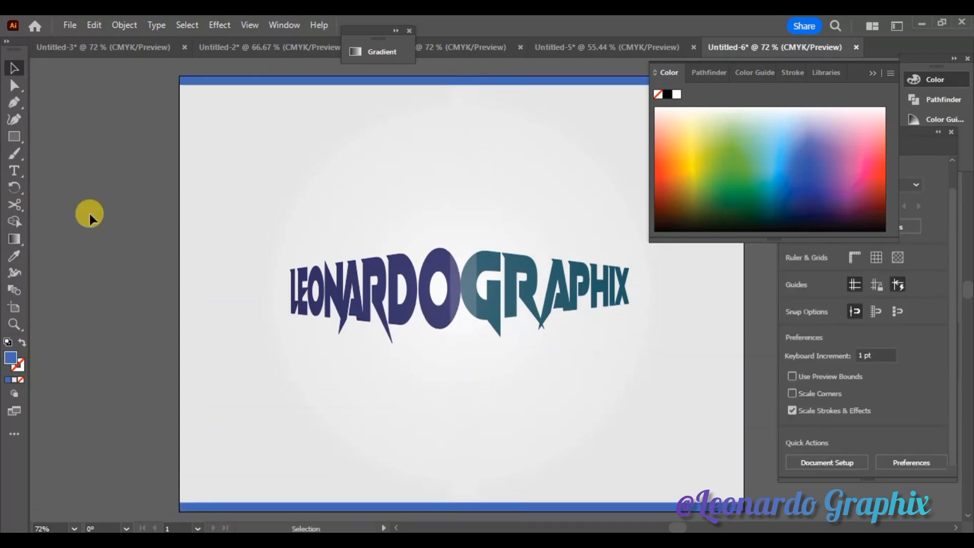
left_click(583, 505)
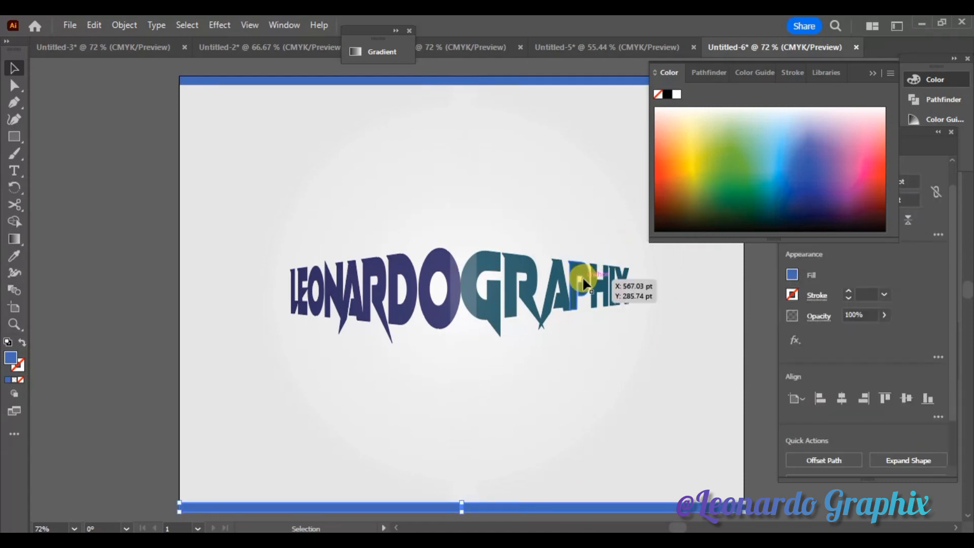
left_click(780, 192)
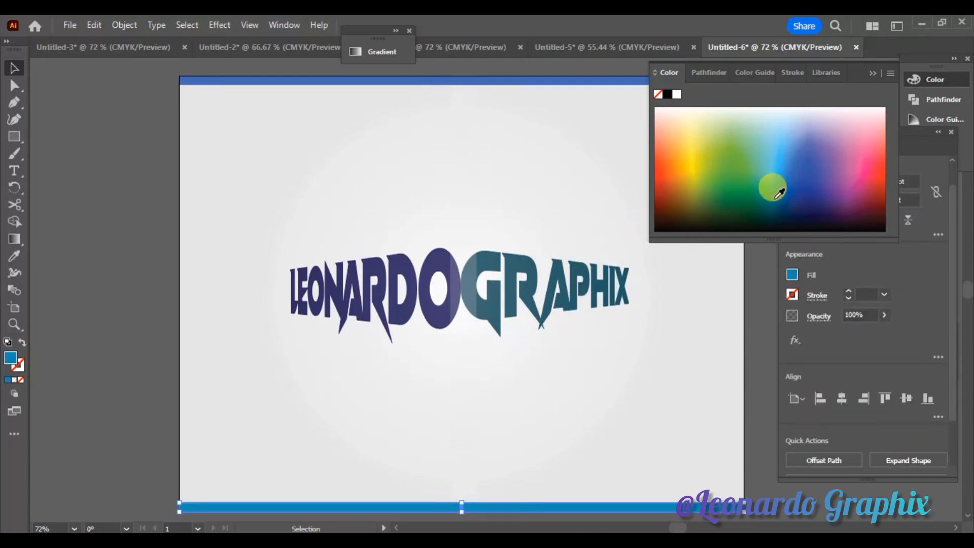
left_click(774, 189)
left_click(76, 224)
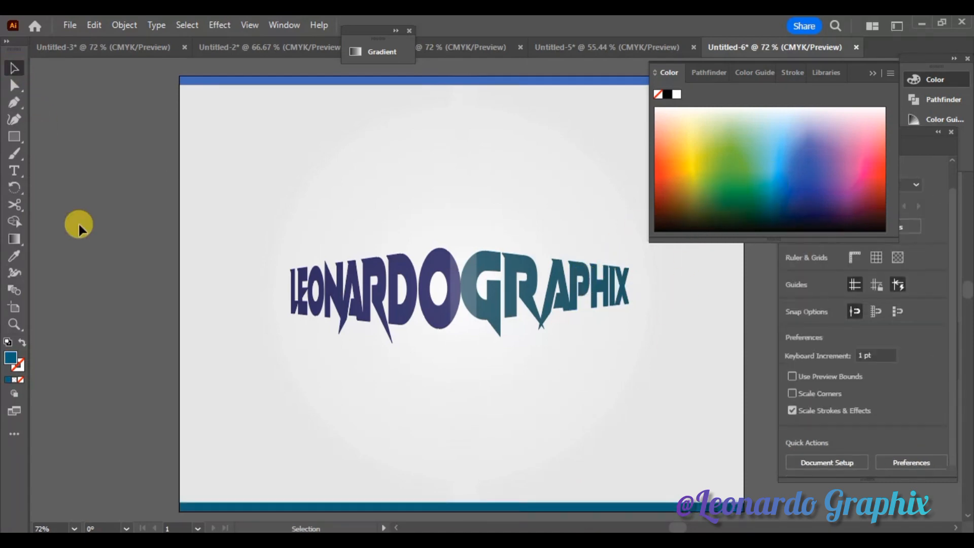
Scale the LEONARDO GRAPHIX lettering down slightly around its center and deselect it.
left_click(308, 266)
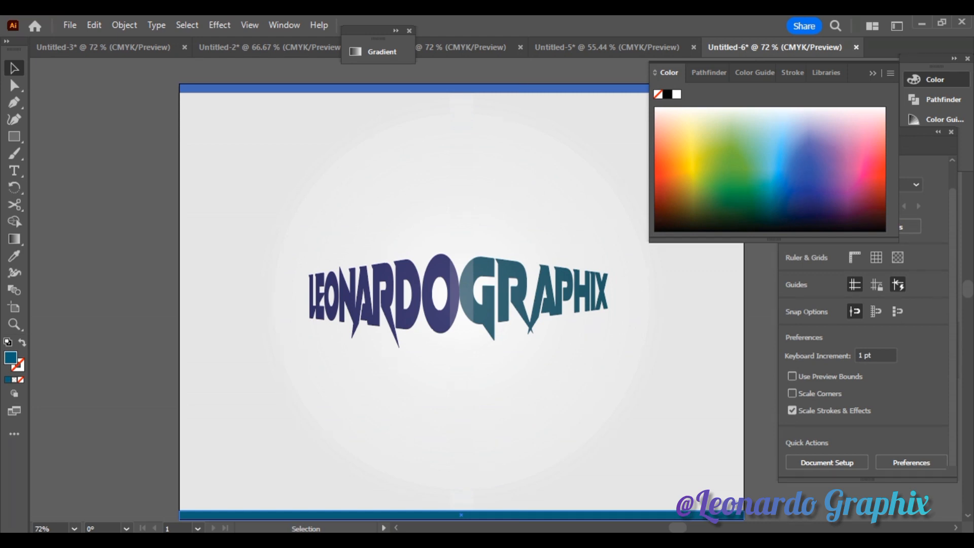
left_click(52, 318)
Open the list of file commands for the document.
left_click(65, 24)
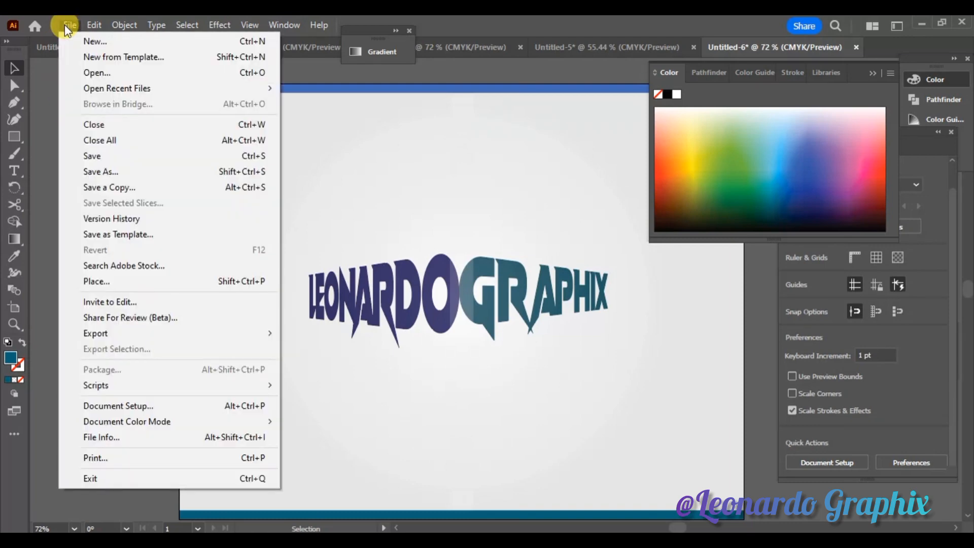